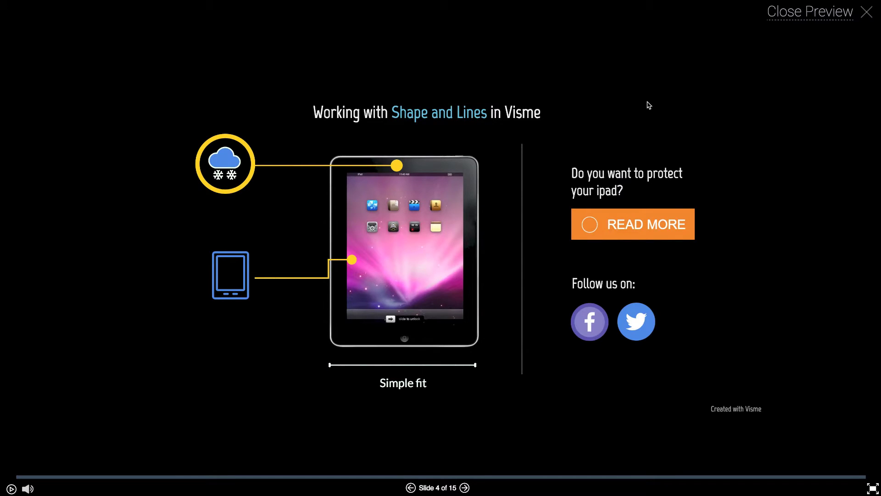
- Exit the preview to edit slide 5, 'Shapes and Lines copy 1'
{"action": "left_click", "coordinate": [805, 13]}
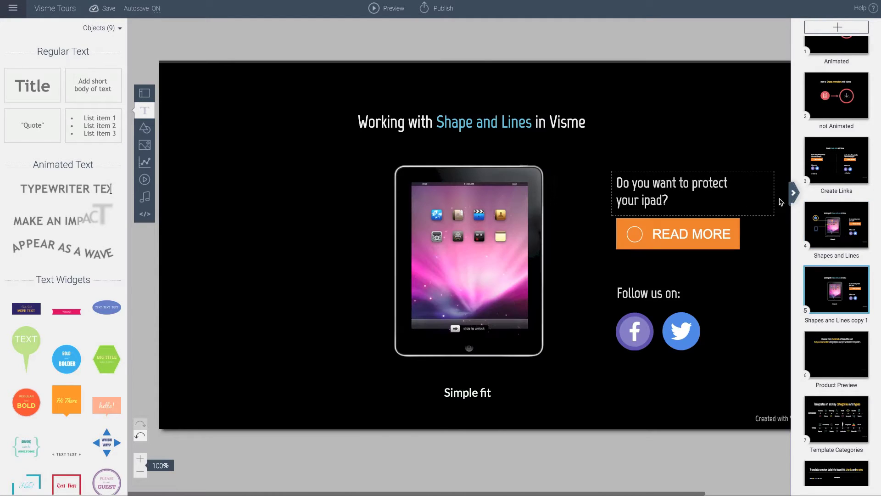
{"action": "left_click", "coordinate": [794, 198]}
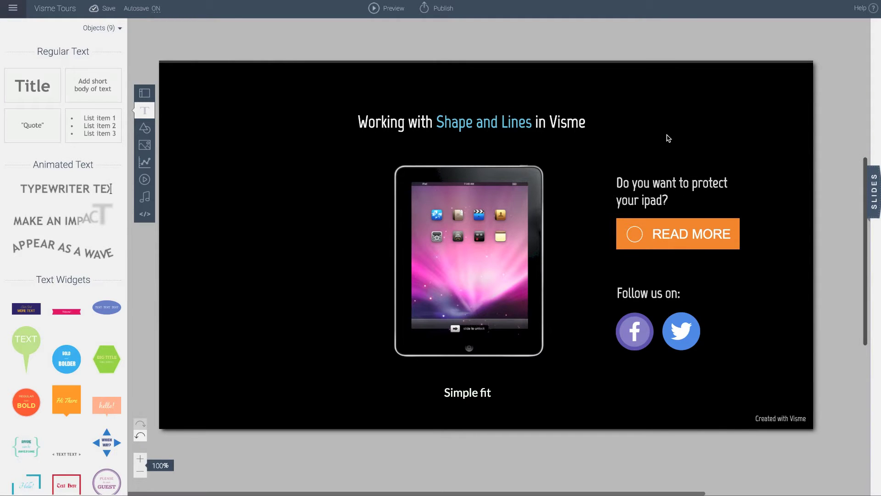
{"action": "left_click", "coordinate": [532, 208]}
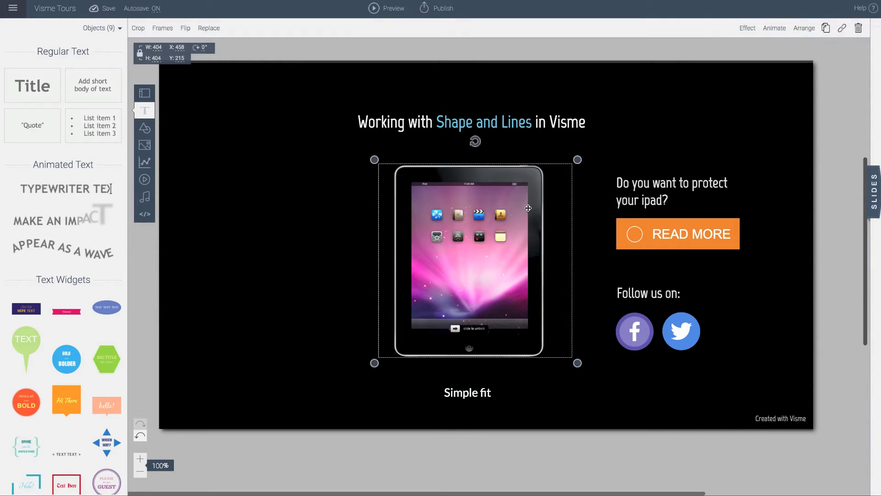
{"action": "left_click", "coordinate": [622, 372]}
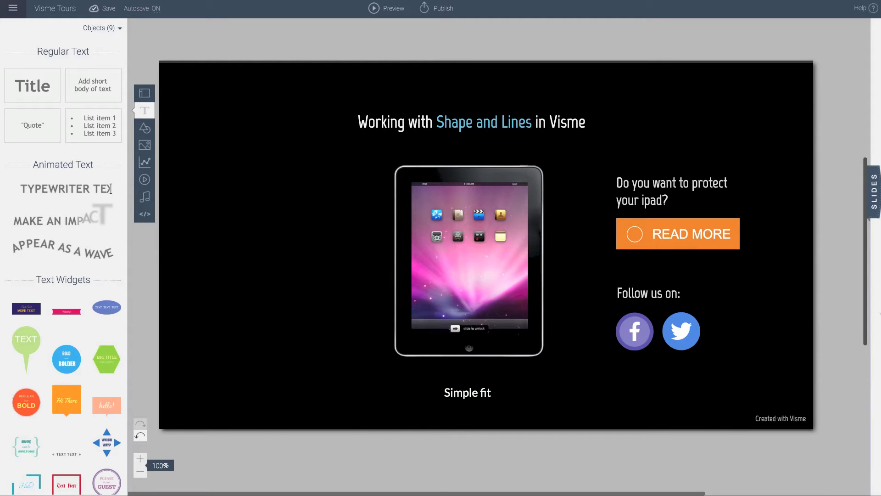
{"action": "left_click", "coordinate": [874, 190]}
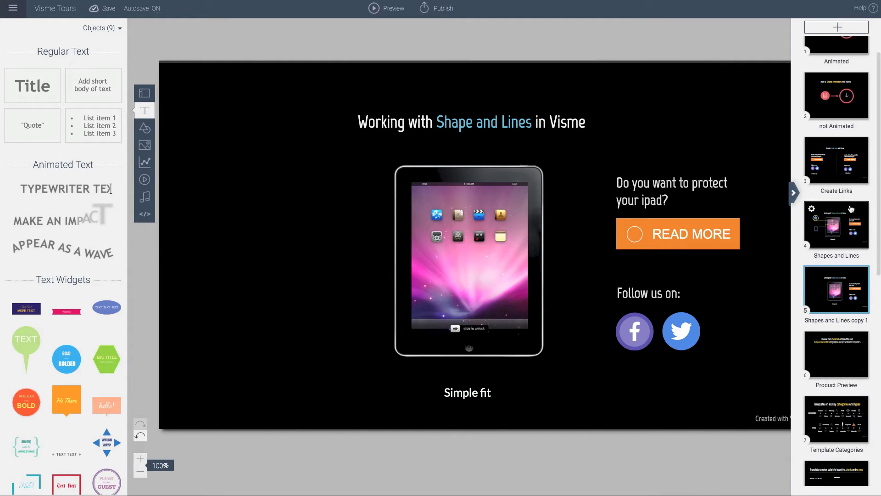
{"action": "left_click", "coordinate": [828, 225]}
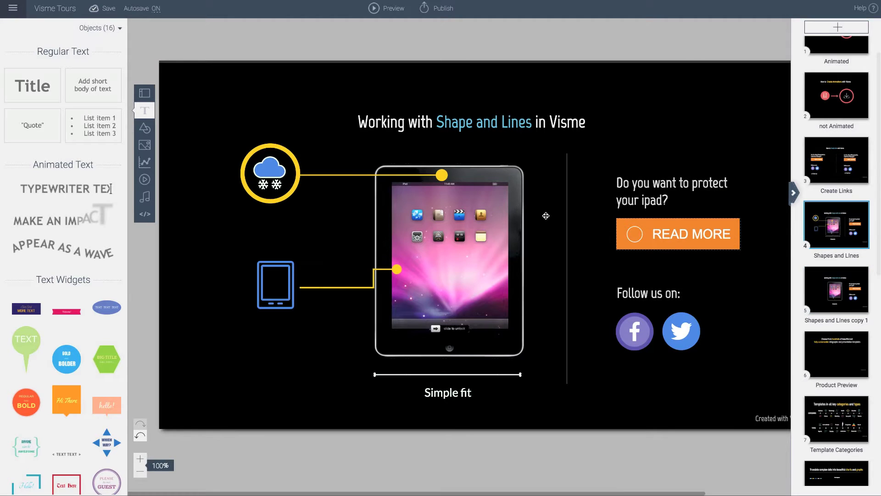
{"action": "left_click", "coordinate": [367, 174]}
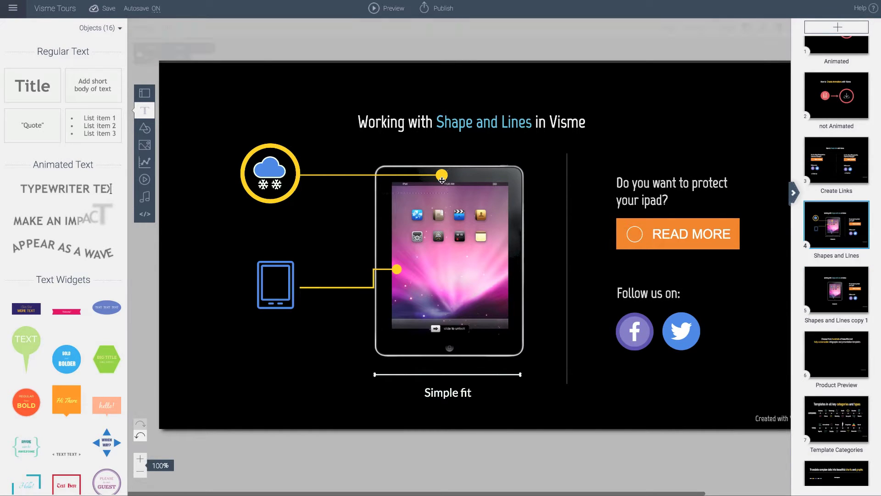
{"action": "left_click", "coordinate": [273, 171]}
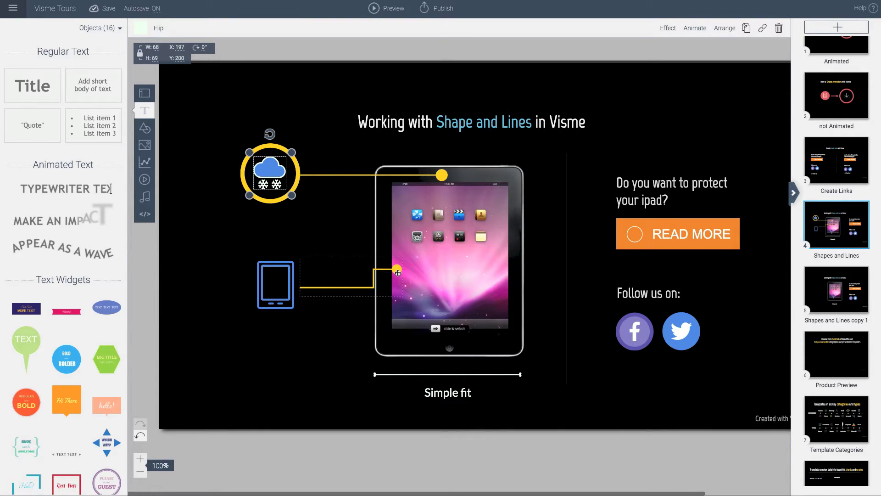
{"action": "left_click", "coordinate": [287, 289]}
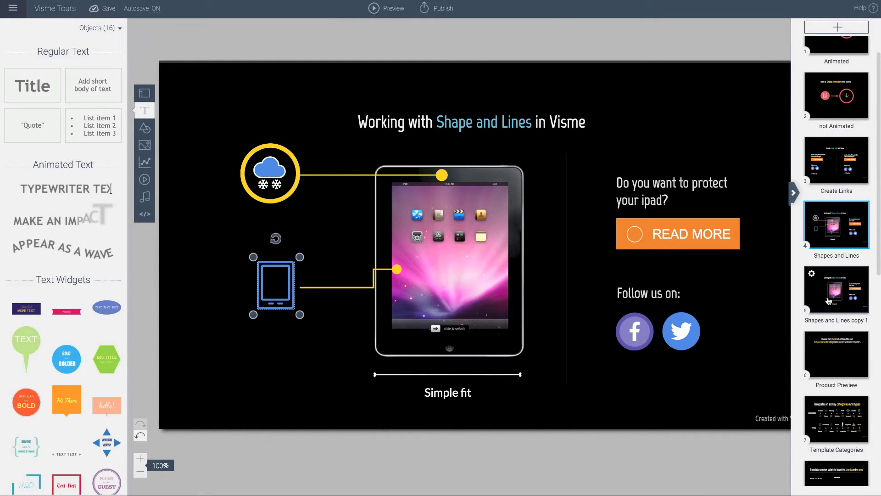
{"action": "left_click", "coordinate": [829, 301]}
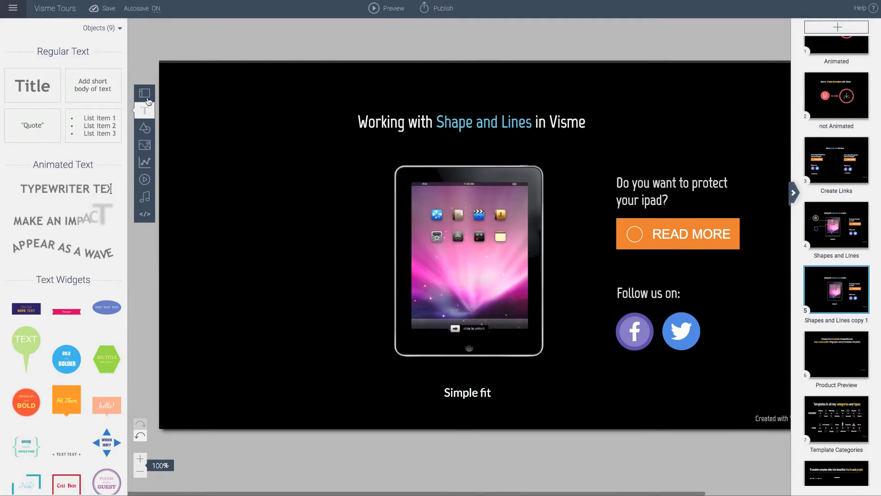
- Add a circle-ended line from the Shapes library's Lines category to the slide
{"action": "left_click", "coordinate": [143, 129]}
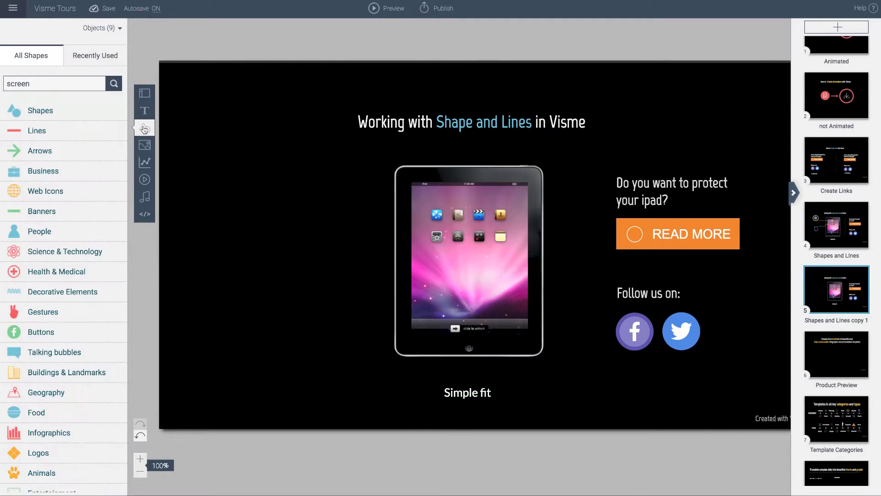
{"action": "left_click", "coordinate": [46, 83]}
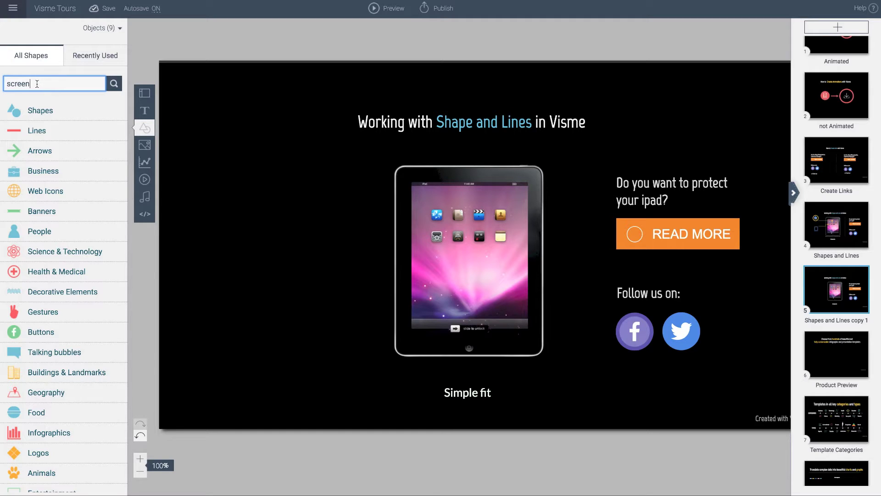
{"action": "left_click", "coordinate": [29, 128]}
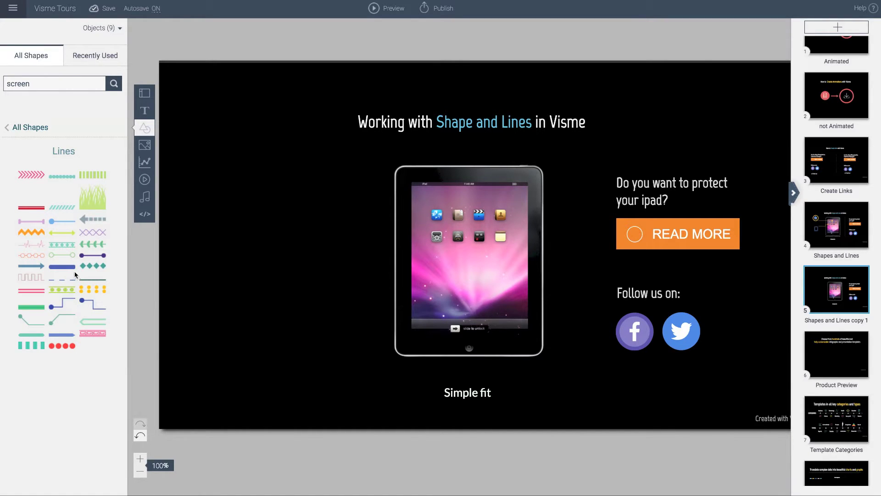
{"action": "left_click", "coordinate": [53, 220]}
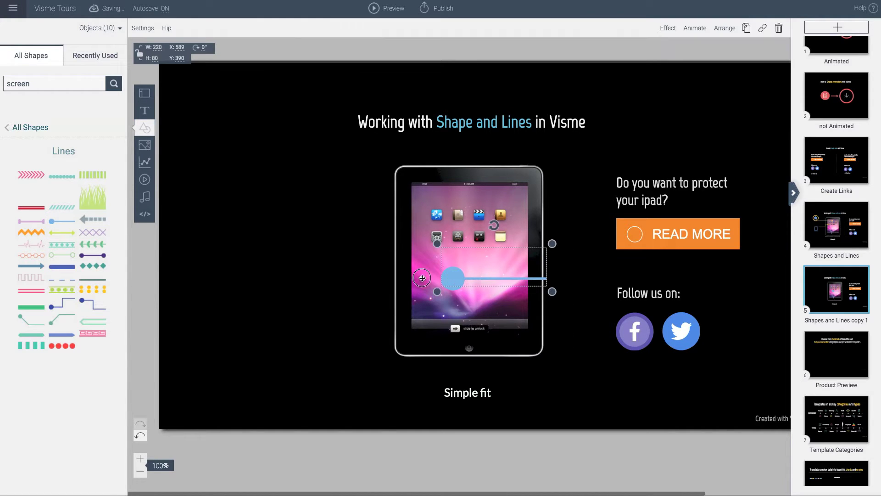
- Move the line left of the iPad, rotate it 180°, and rest its dot on the iPad's top edge
{"action": "left_click_drag", "start_coordinate": [422, 279], "coordinate": [274, 236]}
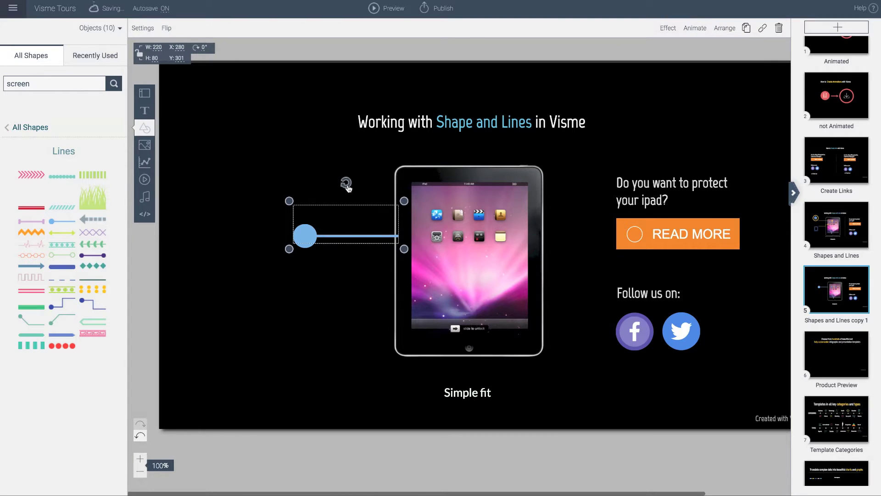
{"action": "left_click_drag", "start_coordinate": [349, 189], "coordinate": [346, 244]}
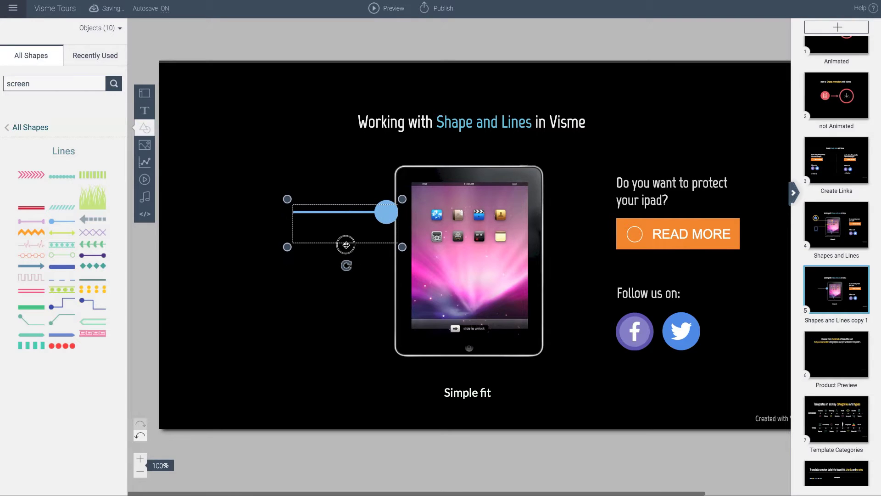
{"action": "left_click_drag", "start_coordinate": [387, 211], "coordinate": [433, 177]}
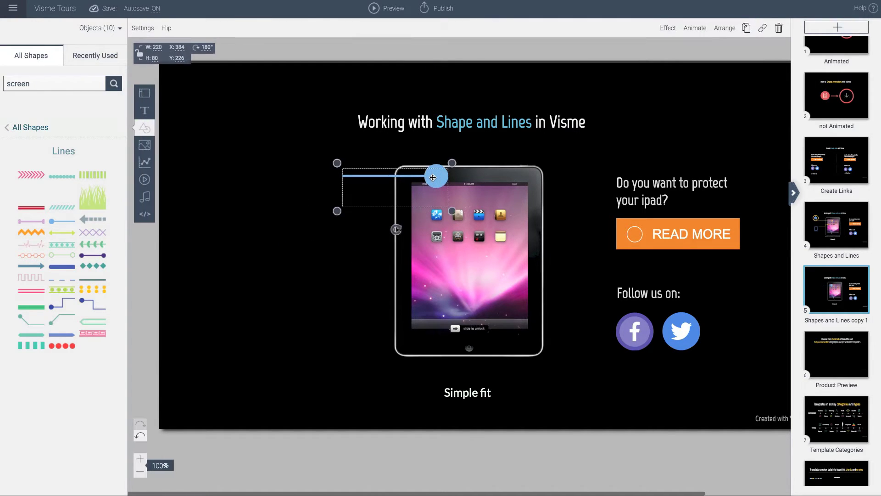
- Compare with the finished Shapes and Lines slide, then return and reselect the blue line
{"action": "left_click", "coordinate": [849, 228]}
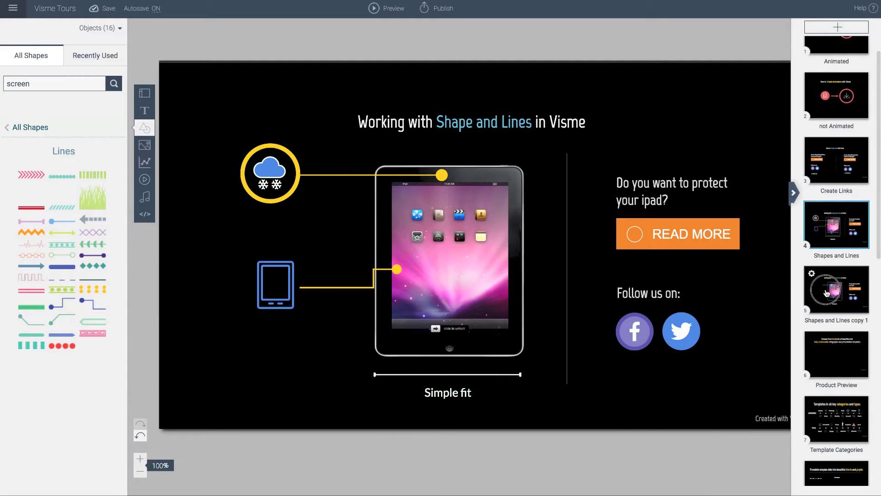
{"action": "key", "text": "Down"}
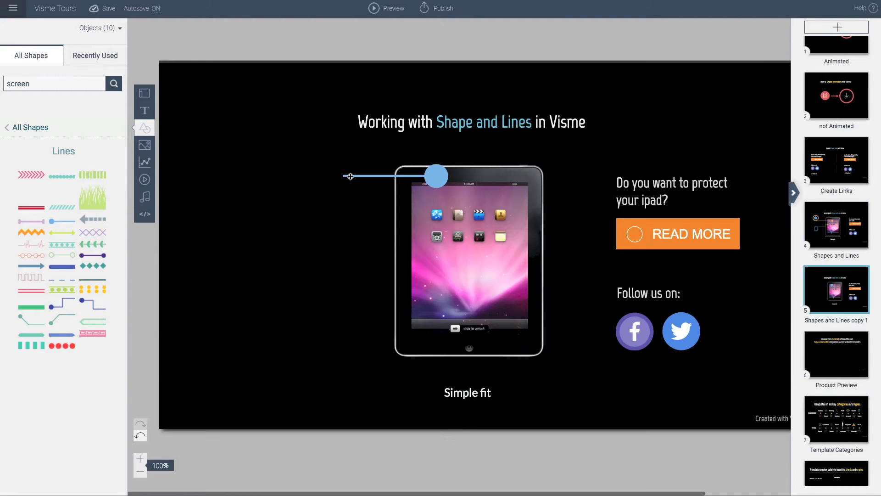
{"action": "left_click", "coordinate": [351, 176]}
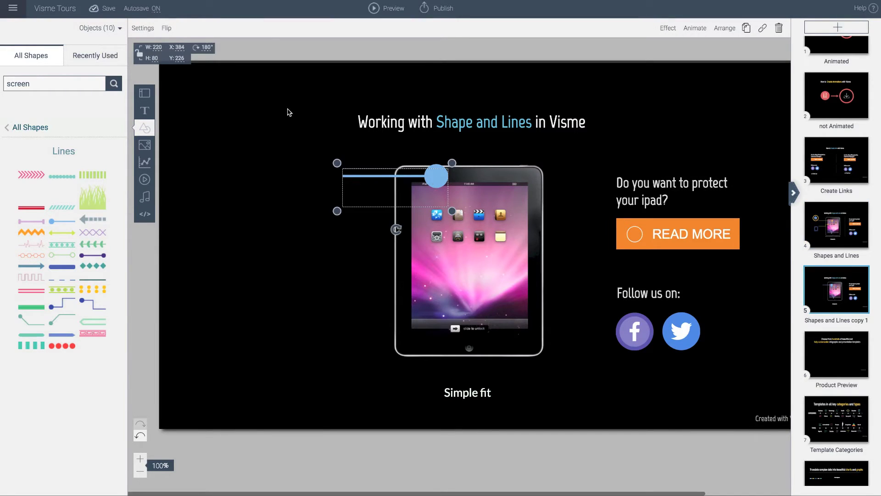
- Make the callout line yellow with a 20px thickness
{"action": "left_click", "coordinate": [142, 29]}
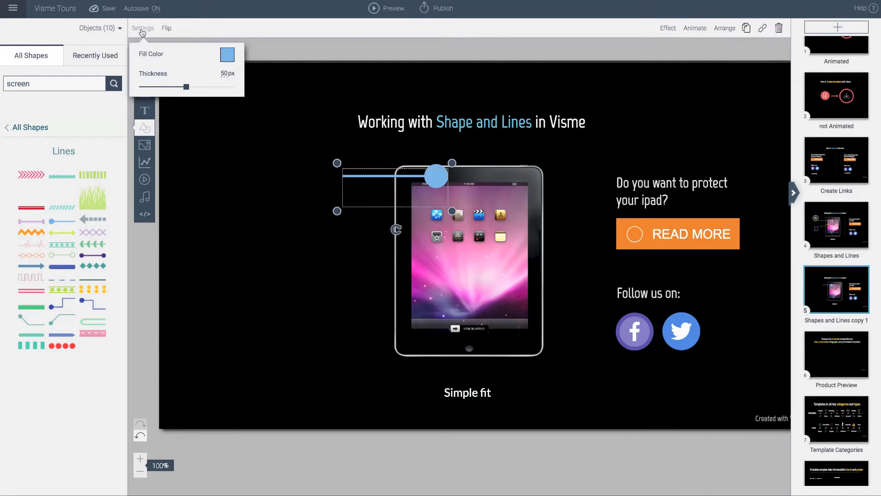
{"action": "left_click_drag", "start_coordinate": [186, 86], "coordinate": [156, 86]}
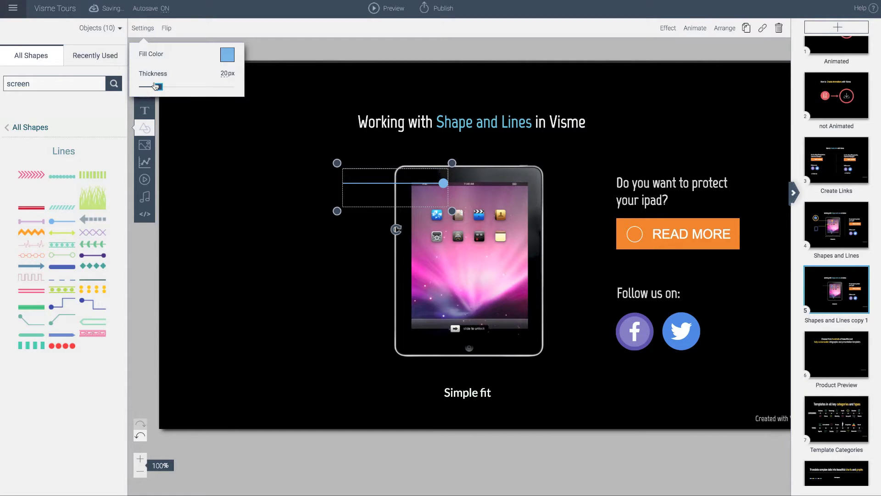
{"action": "left_click", "coordinate": [227, 55]}
{"action": "left_click", "coordinate": [309, 95]}
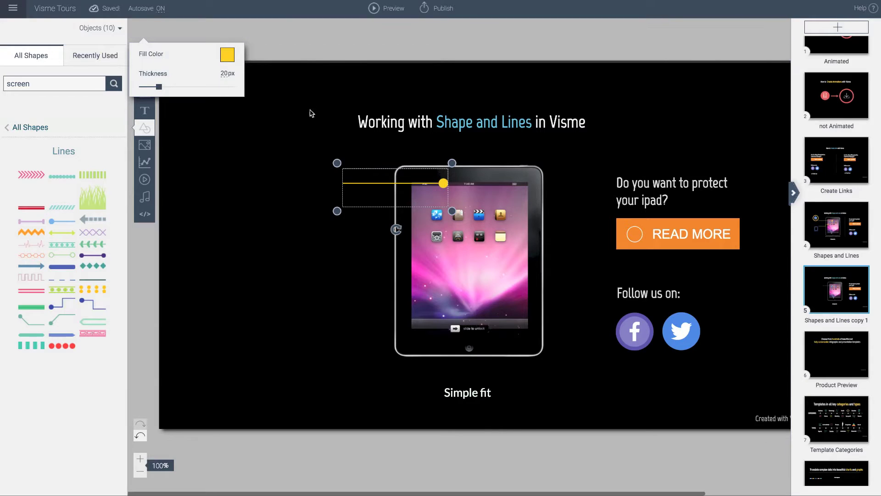
- Lengthen the yellow line leftward and realign its dot with the iPad's top edge
{"action": "left_click_drag", "start_coordinate": [444, 184], "coordinate": [420, 175]}
{"action": "left_click_drag", "start_coordinate": [318, 201], "coordinate": [296, 201]}
{"action": "left_click_drag", "start_coordinate": [427, 176], "coordinate": [439, 175]}
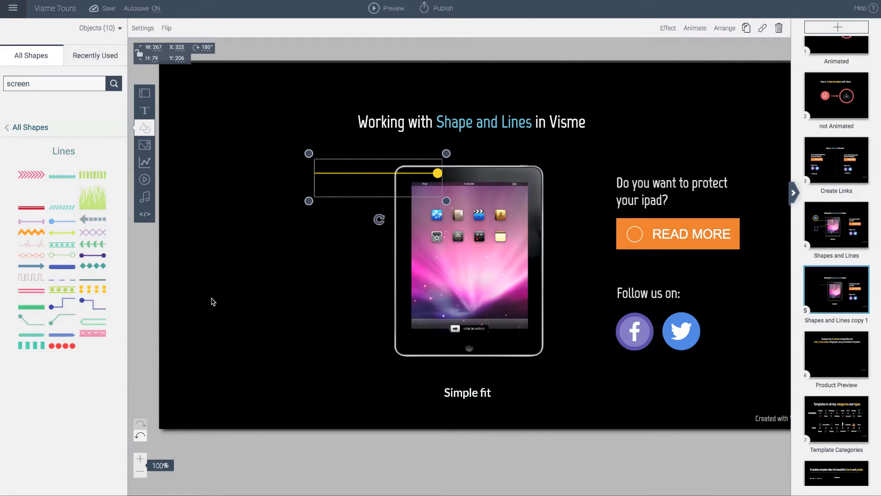
- Add an elbow line left of the iPad, flipped horizontally and vertically
{"action": "left_click", "coordinate": [63, 301]}
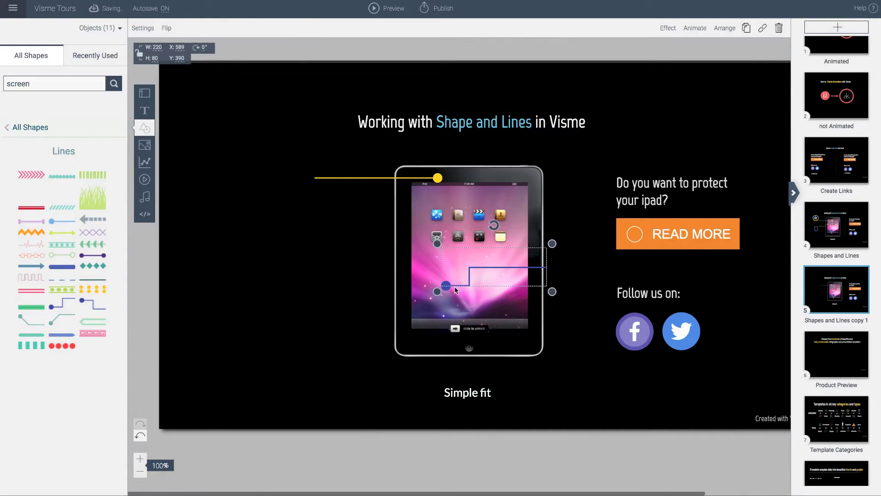
{"action": "left_click_drag", "start_coordinate": [446, 284], "coordinate": [331, 280]}
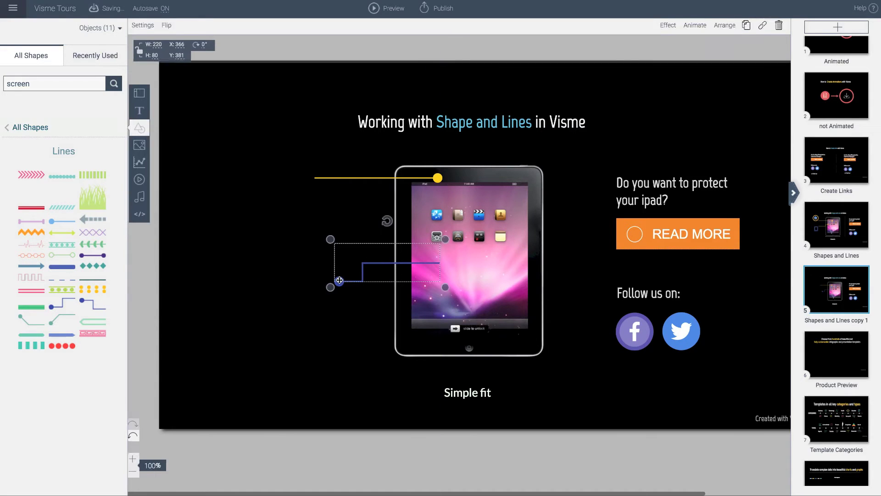
{"action": "left_click", "coordinate": [167, 29]}
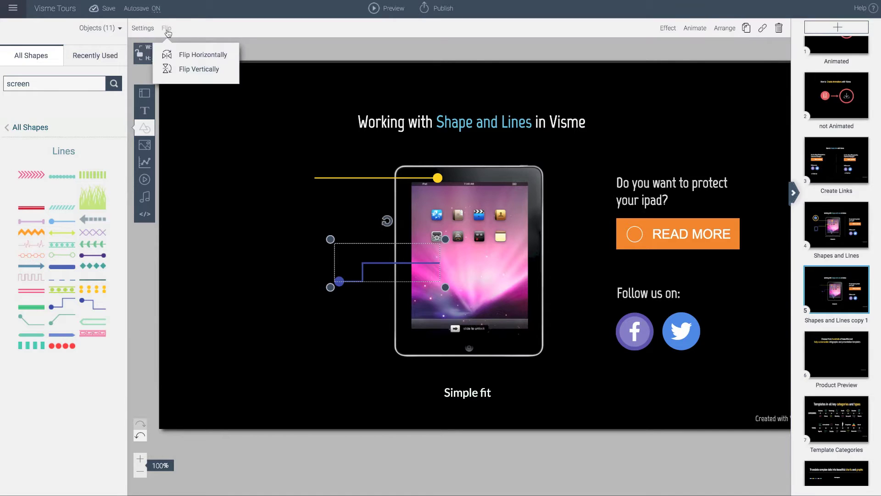
{"action": "left_click", "coordinate": [170, 56]}
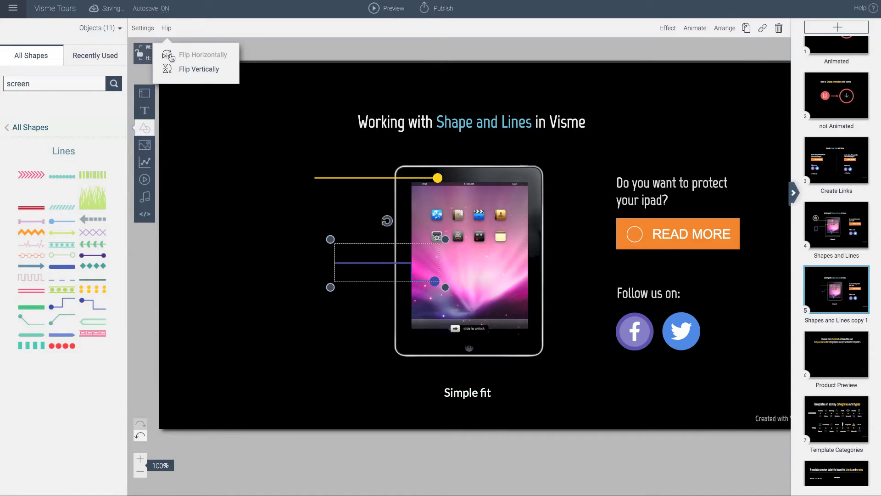
{"action": "left_click", "coordinate": [169, 69]}
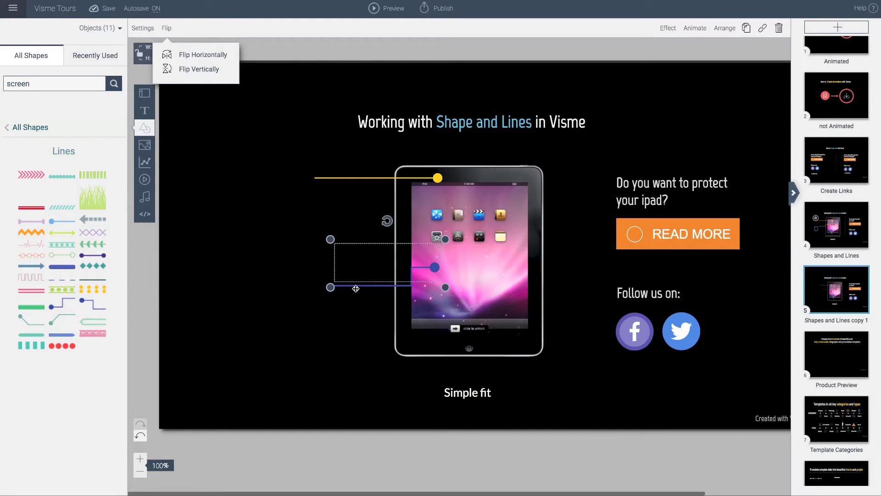
{"action": "left_click", "coordinate": [435, 267]}
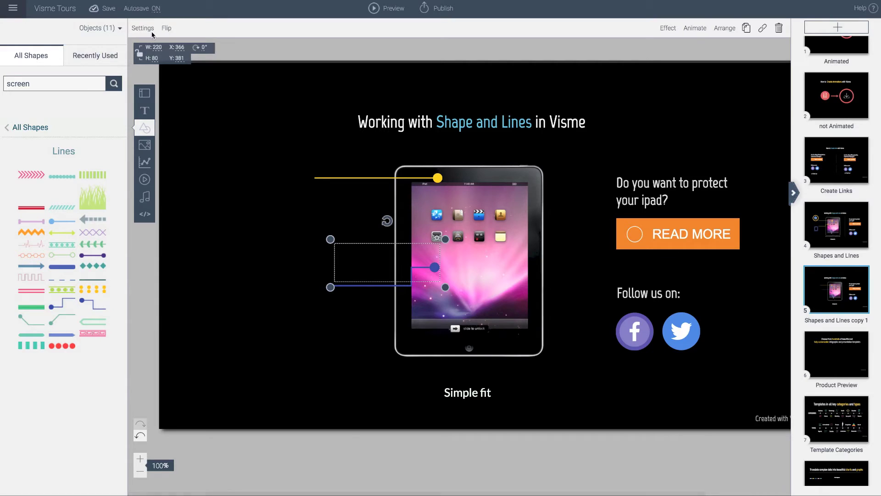
- Recolour the bent elbow line yellow
{"action": "left_click", "coordinate": [324, 305]}
{"action": "left_click", "coordinate": [438, 266]}
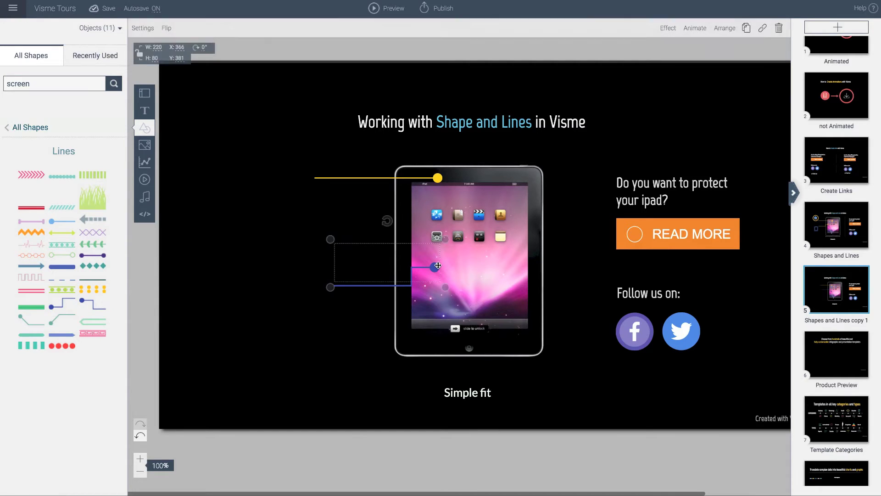
{"action": "left_click", "coordinate": [148, 30]}
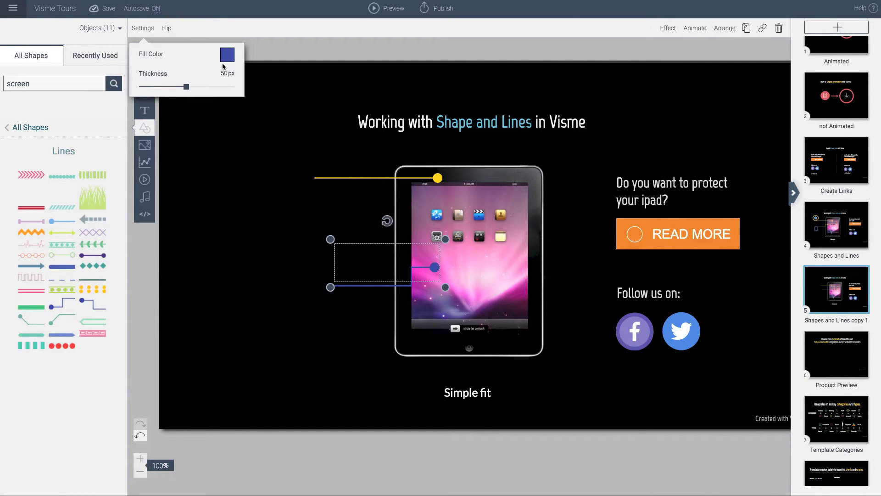
{"action": "left_click", "coordinate": [227, 57]}
{"action": "left_click", "coordinate": [309, 95]}
{"action": "left_click", "coordinate": [275, 277]}
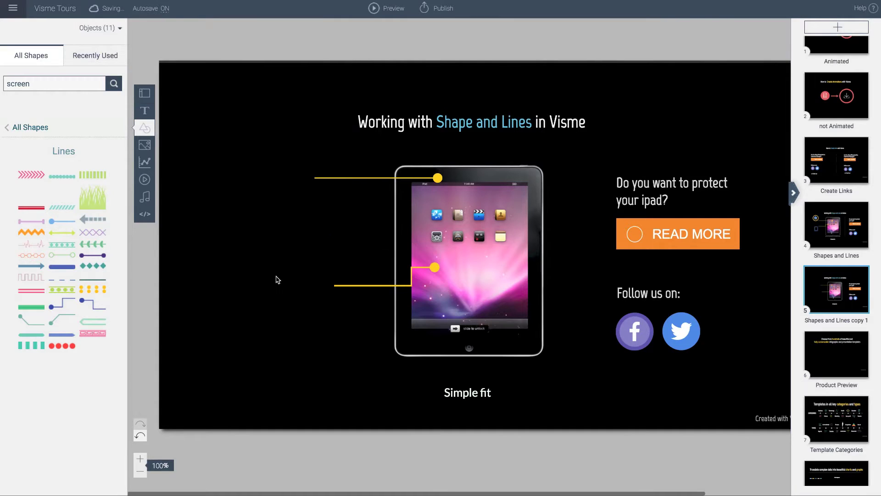
- Move the yellow bent line down-left and extend its end slightly further left
{"action": "left_click", "coordinate": [434, 265]}
{"action": "left_click_drag", "start_coordinate": [434, 265], "coordinate": [415, 306]}
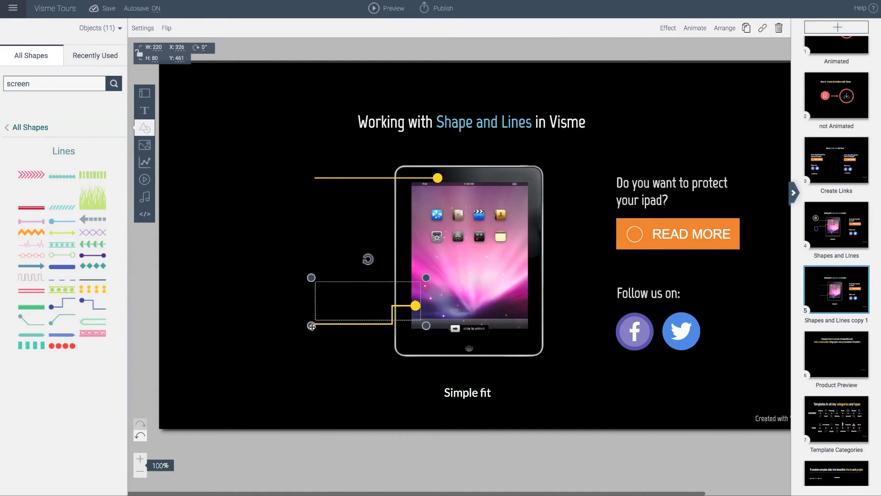
{"action": "left_click_drag", "start_coordinate": [311, 325], "coordinate": [304, 327]}
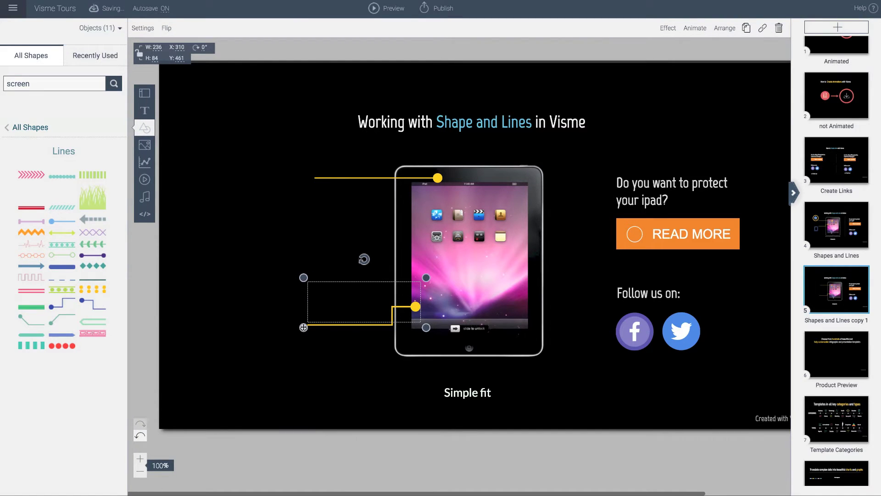
{"action": "left_click", "coordinate": [275, 191]}
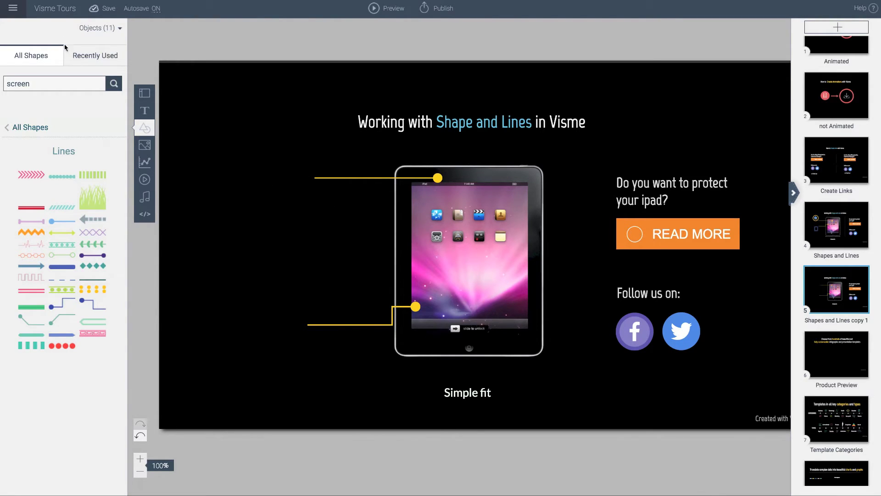
- Add an orange ring from the basic shapes at the top line's left end
{"action": "left_click", "coordinate": [15, 132]}
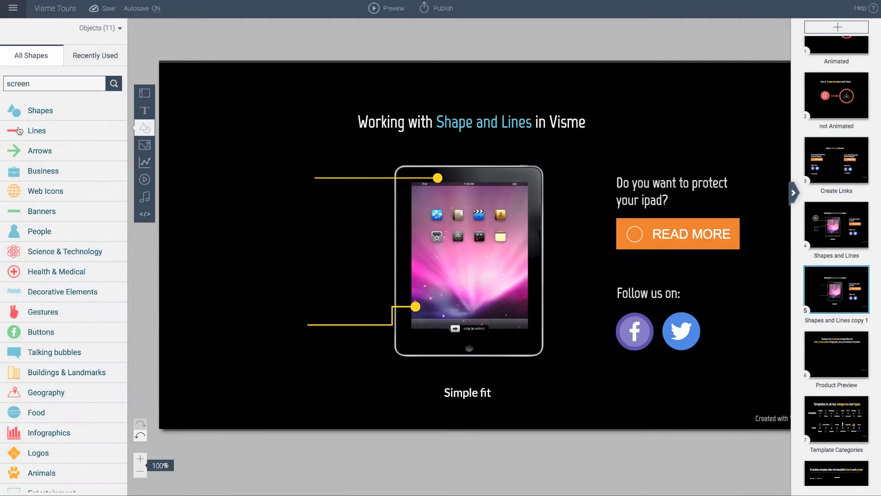
{"action": "left_click", "coordinate": [45, 119]}
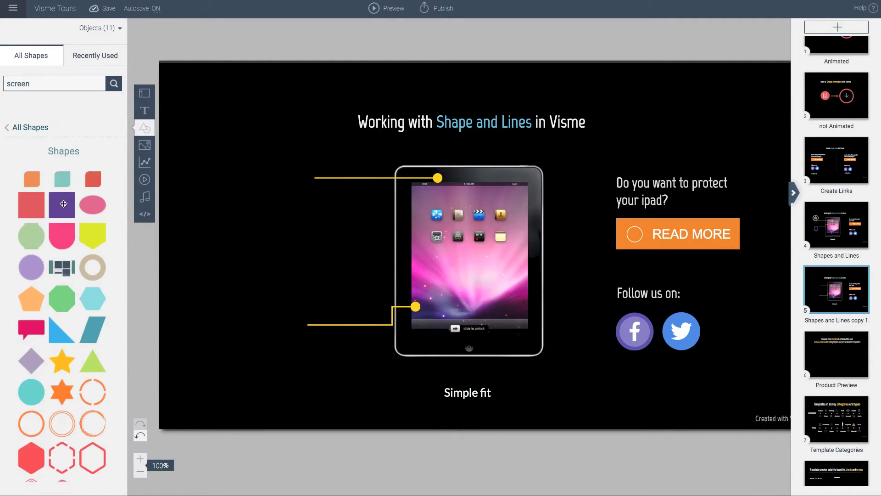
{"action": "scroll", "coordinate": [63, 203], "scroll_direction": "down", "scroll_amount": 5}
{"action": "scroll", "coordinate": [74, 234], "scroll_direction": "down", "scroll_amount": 2}
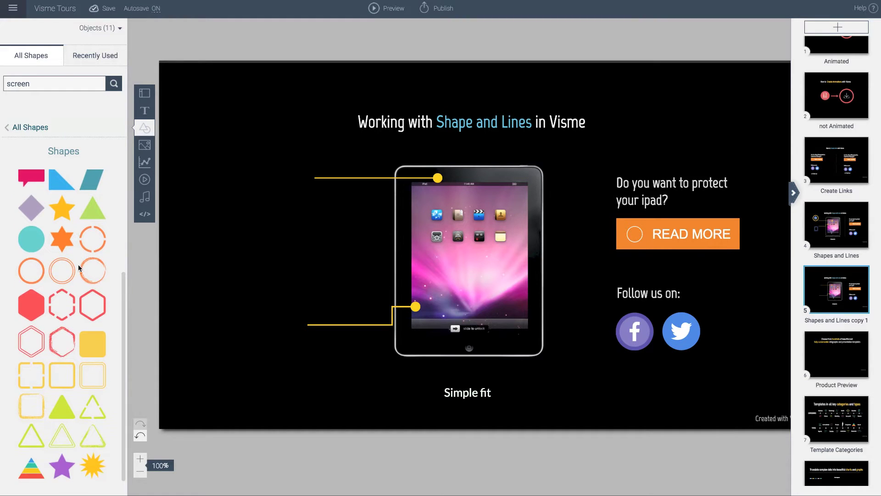
{"action": "left_click", "coordinate": [31, 278]}
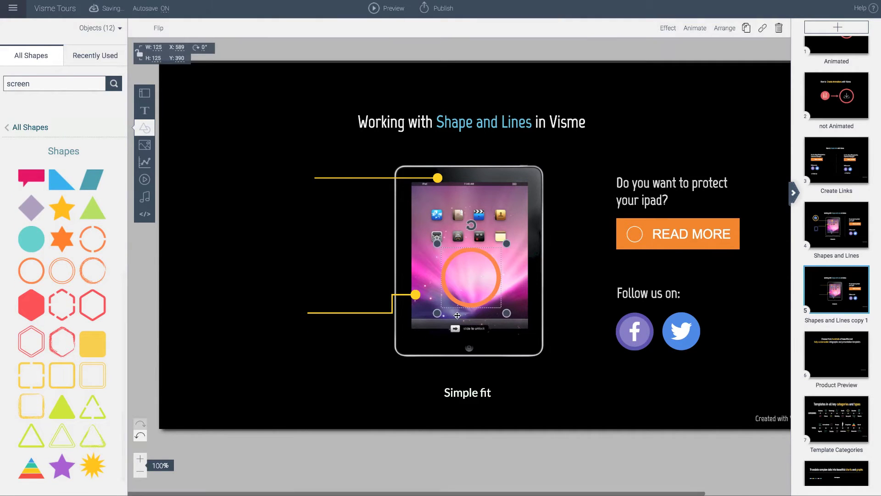
{"action": "left_click_drag", "start_coordinate": [469, 304], "coordinate": [285, 206]}
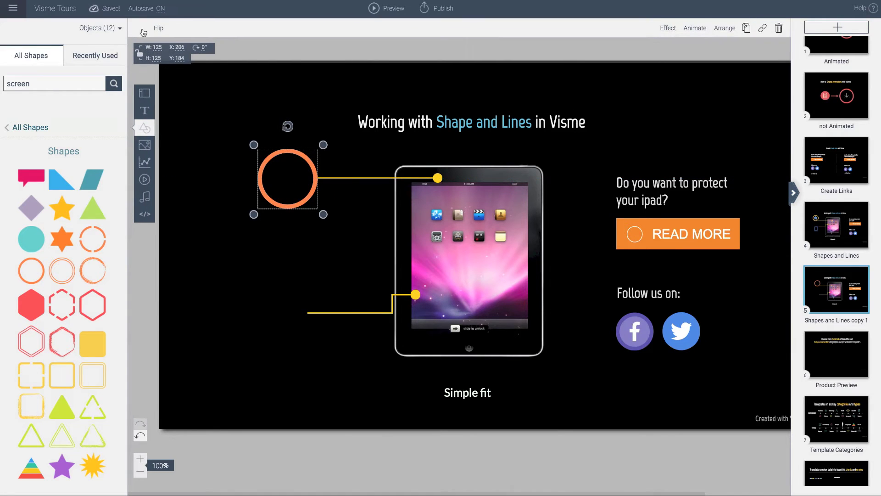
- Make the ring yellow and nudge it slightly up and left
{"action": "left_click", "coordinate": [142, 31]}
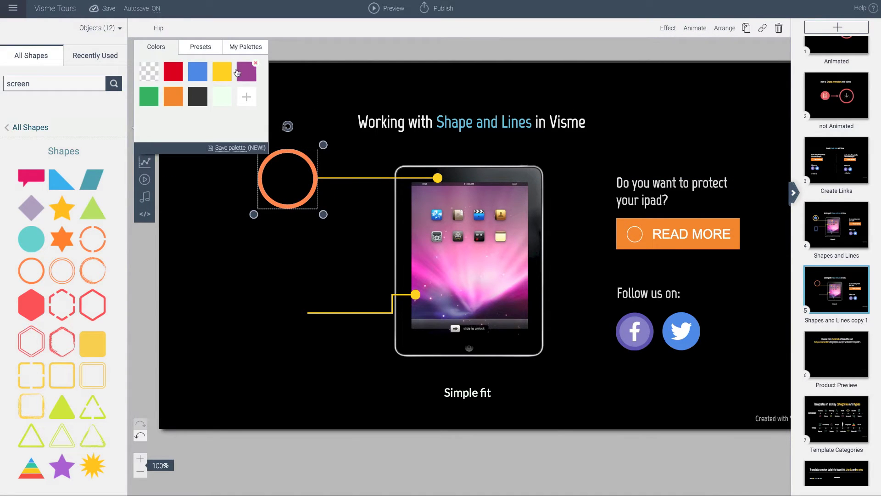
{"action": "left_click", "coordinate": [222, 71]}
{"action": "left_click_drag", "start_coordinate": [296, 152], "coordinate": [293, 149]}
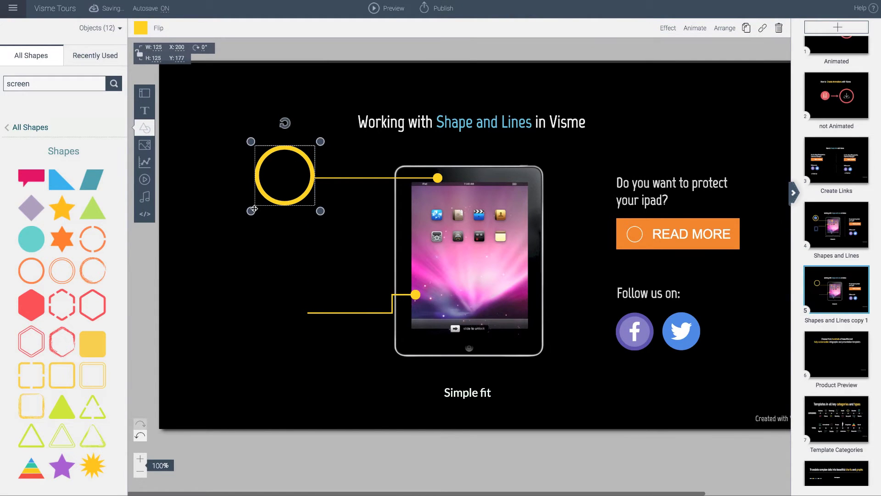
{"action": "left_click", "coordinate": [140, 458]}
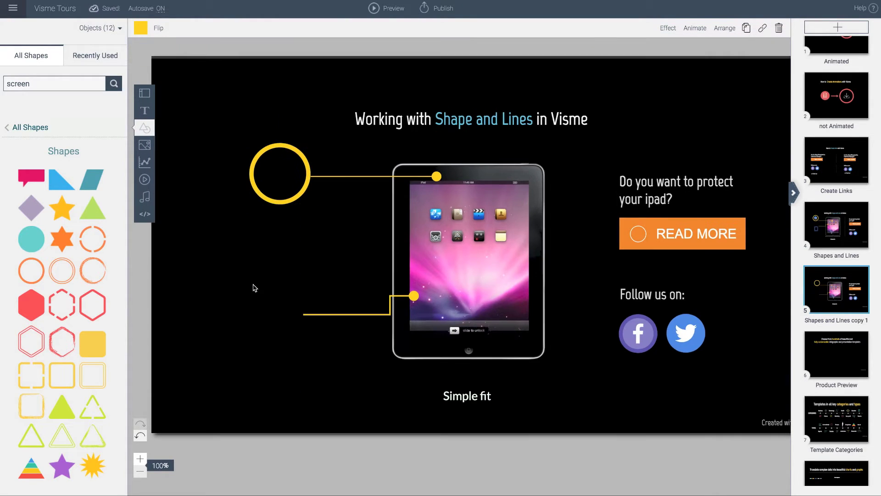
{"action": "scroll", "coordinate": [261, 264], "scroll_direction": "up", "scroll_amount": 1}
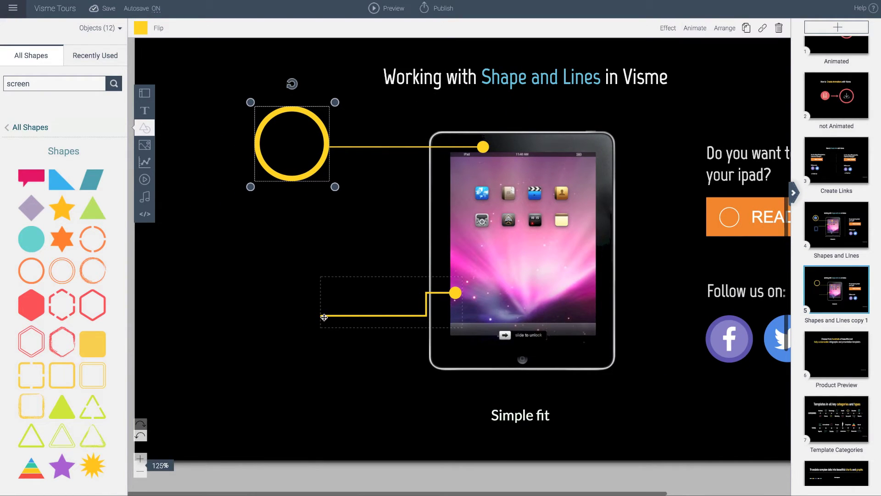
{"action": "left_click", "coordinate": [282, 303]}
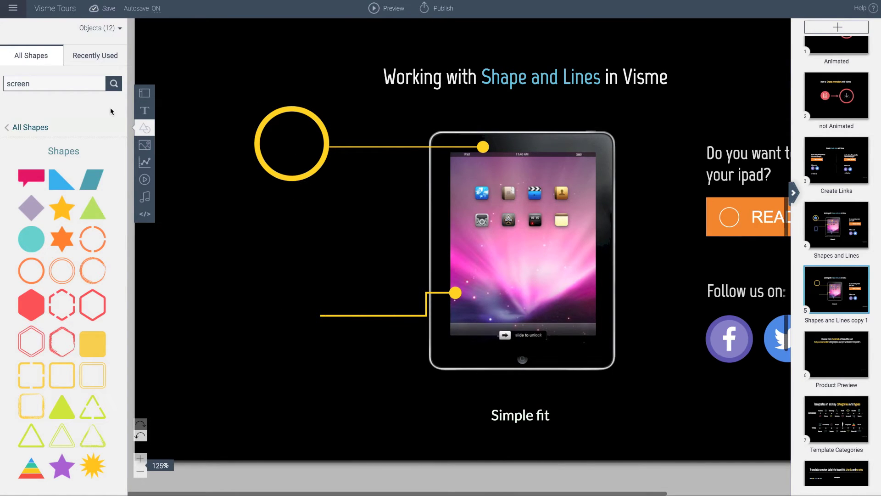
- Search the shapes library for 'weather' in place of the old term
{"action": "left_click", "coordinate": [26, 129]}
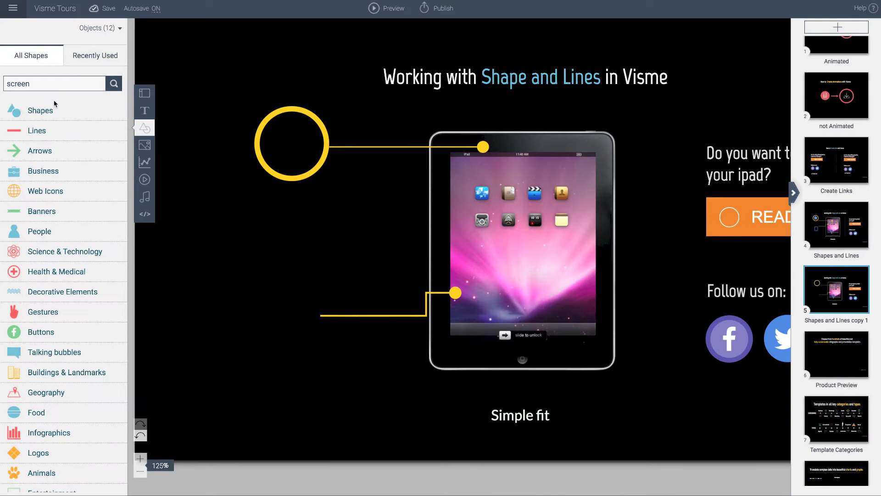
{"action": "left_click", "coordinate": [51, 81]}
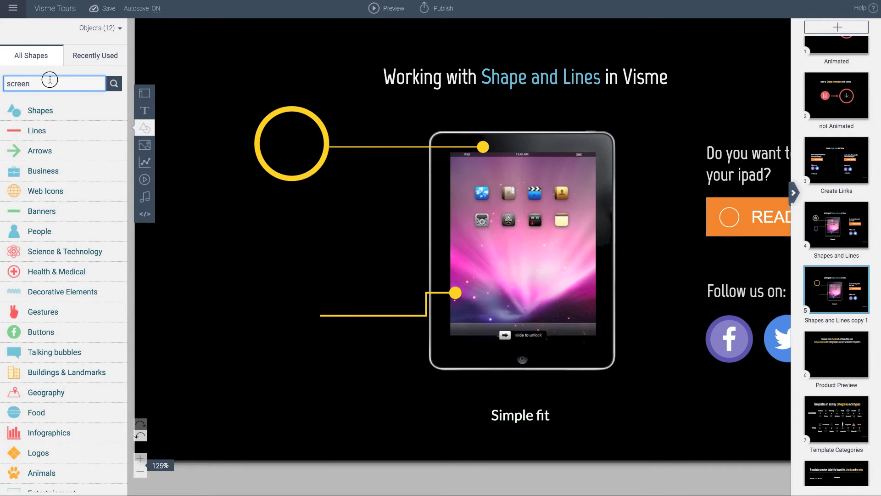
{"action": "key", "text": "ctrl+a"}
{"action": "type", "text": "weather"}
{"action": "key", "text": "Return"}
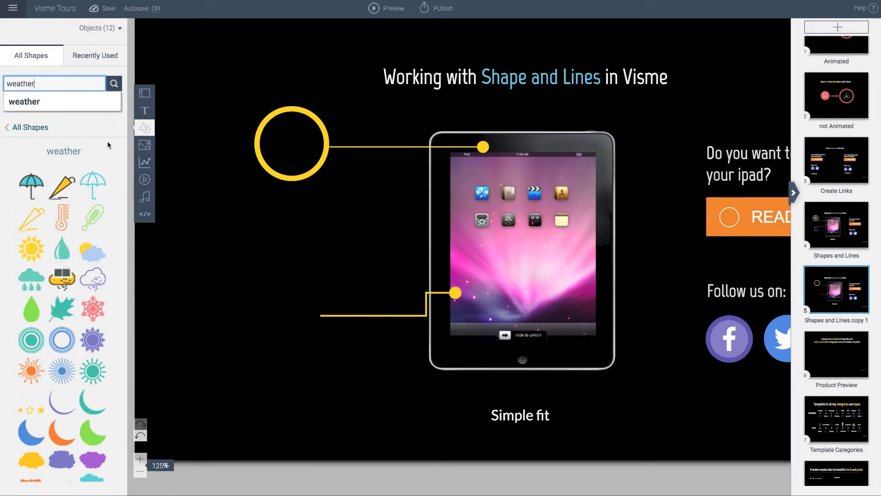
- Add the snowflake cloud shape from the weather results to the slide
{"action": "scroll", "coordinate": [87, 248], "scroll_direction": "down", "scroll_amount": 5}
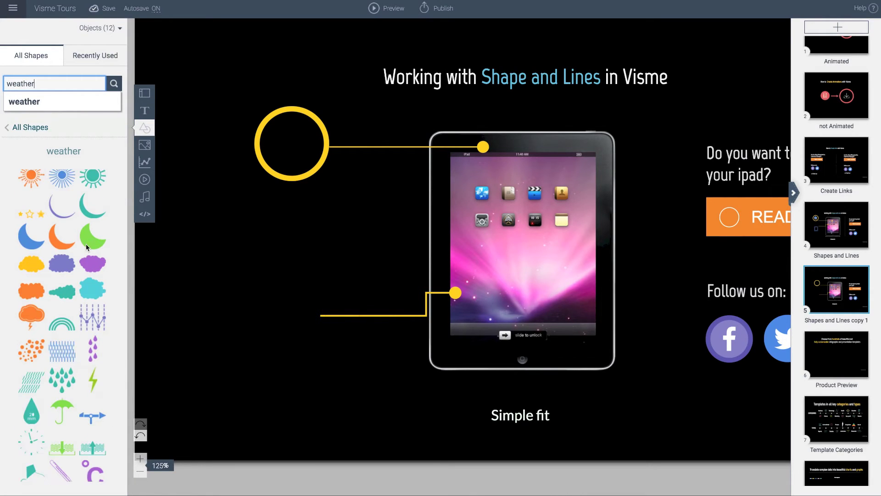
{"action": "scroll", "coordinate": [70, 297], "scroll_direction": "down", "scroll_amount": 3}
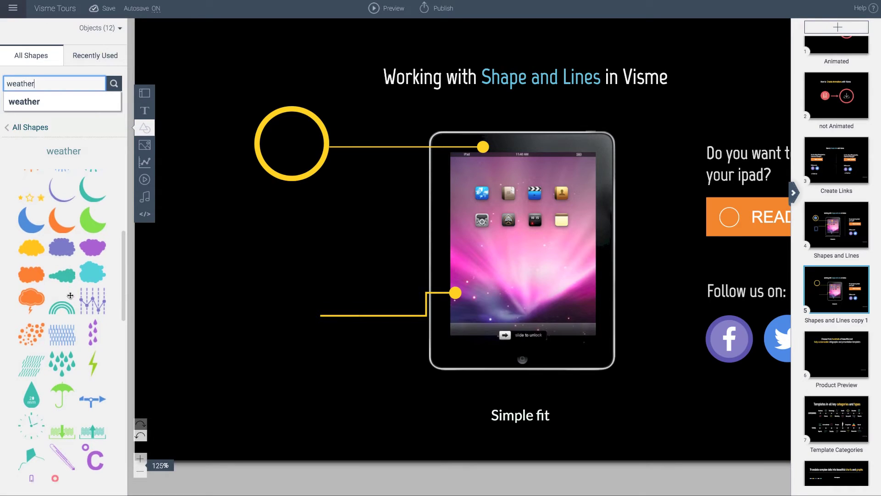
{"action": "scroll", "coordinate": [71, 297], "scroll_direction": "down", "scroll_amount": 10}
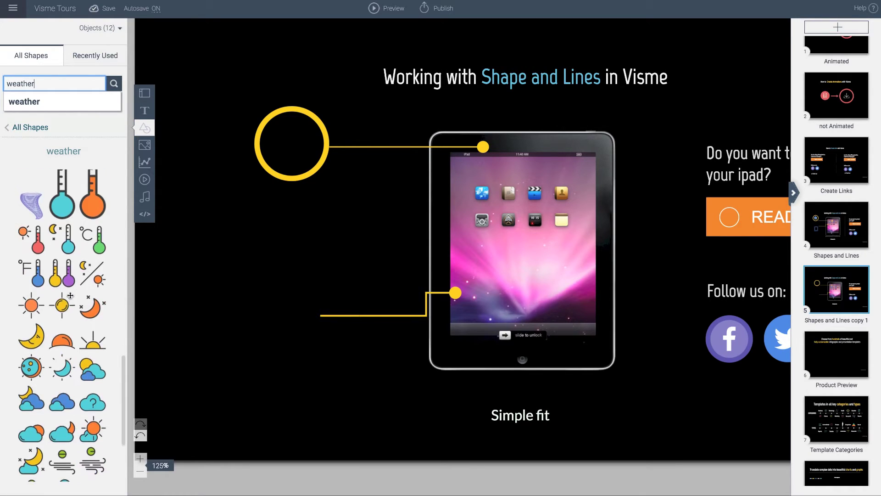
{"action": "scroll", "coordinate": [71, 296], "scroll_direction": "down", "scroll_amount": 2}
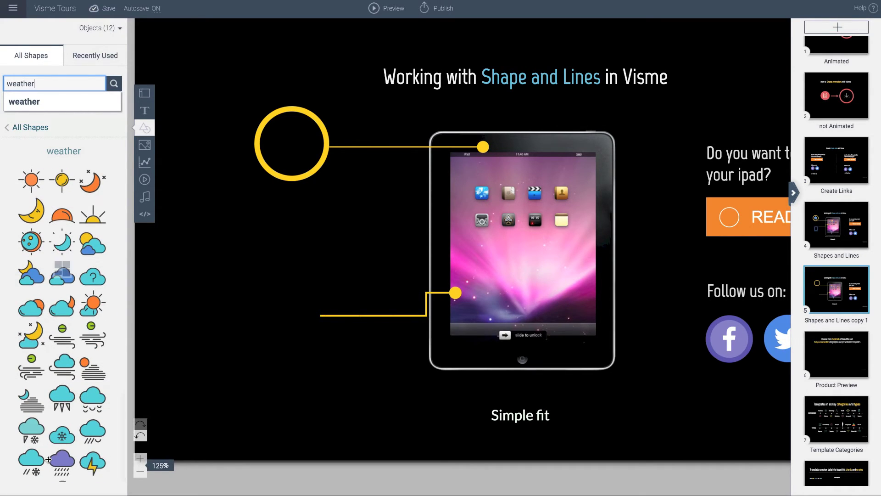
{"action": "scroll", "coordinate": [65, 418], "scroll_direction": "down", "scroll_amount": 1}
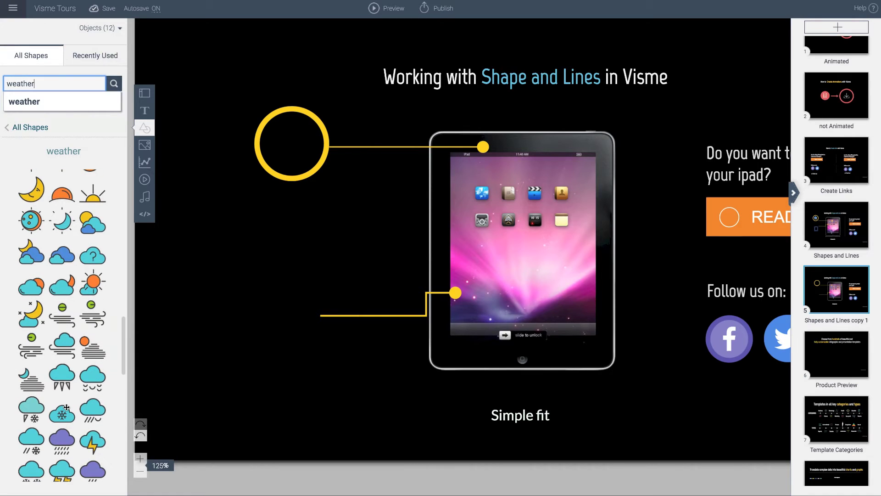
{"action": "scroll", "coordinate": [64, 409], "scroll_direction": "down", "scroll_amount": 3}
{"action": "left_click", "coordinate": [44, 407]}
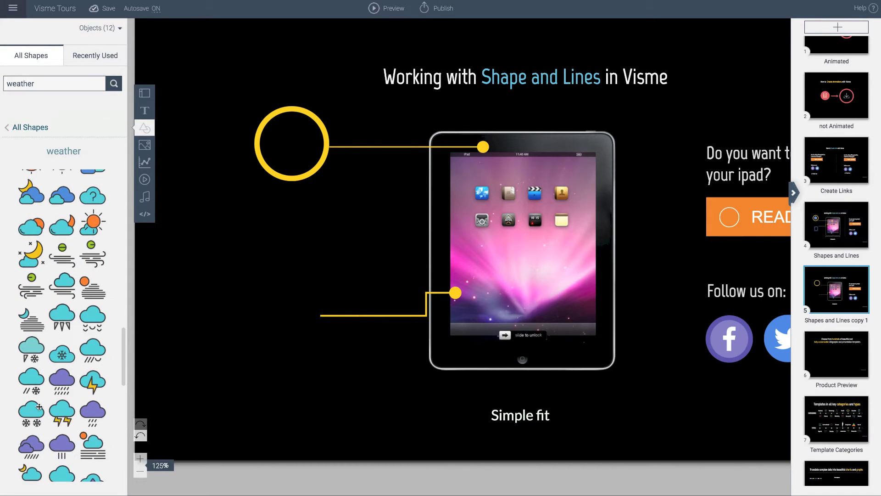
- Move the cloud onto the ring and colour its snowflakes white and cloud blue
{"action": "left_click_drag", "start_coordinate": [296, 170], "coordinate": [302, 174]}
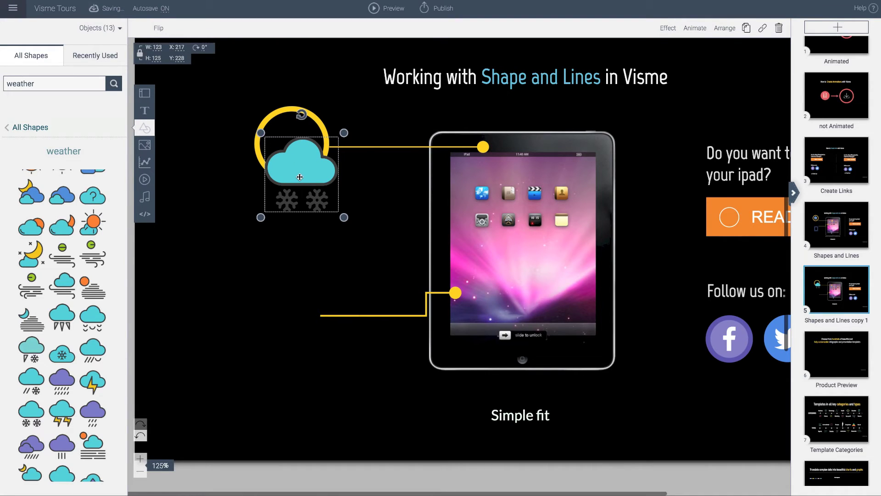
{"action": "left_click", "coordinate": [138, 31]}
{"action": "left_click", "coordinate": [195, 59]}
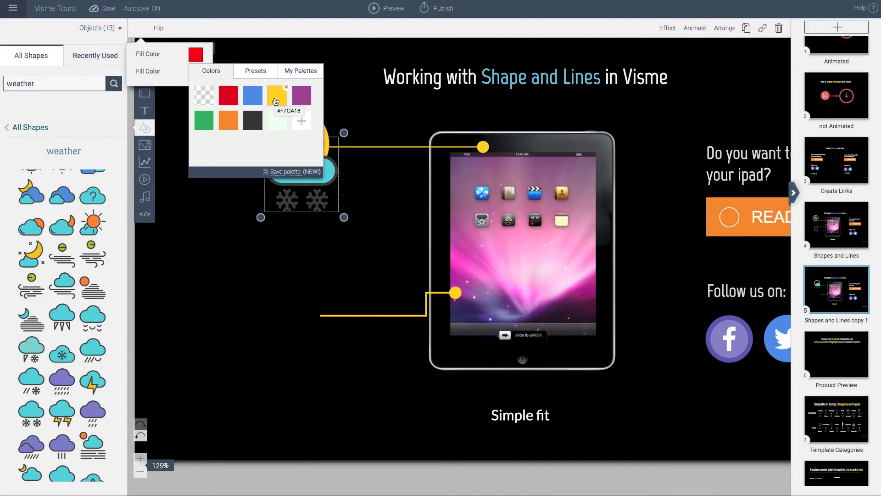
{"action": "left_click", "coordinate": [277, 120]}
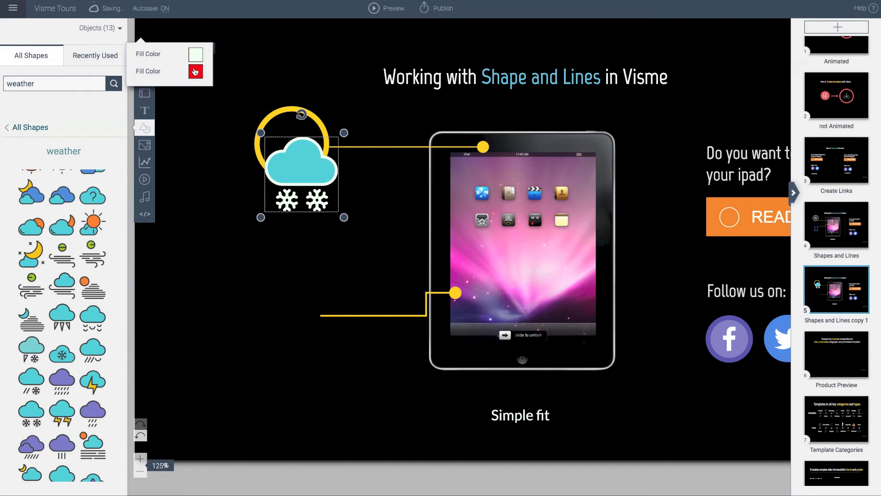
{"action": "left_click", "coordinate": [195, 71]}
{"action": "left_click", "coordinate": [252, 112]}
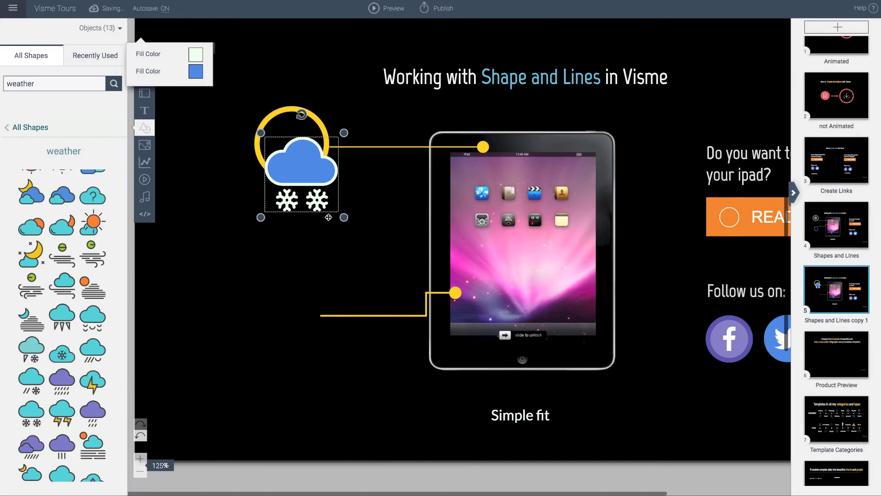
- Shrink the cloud and centre it inside the yellow ring
{"action": "left_click_drag", "start_coordinate": [343, 217], "coordinate": [312, 200]}
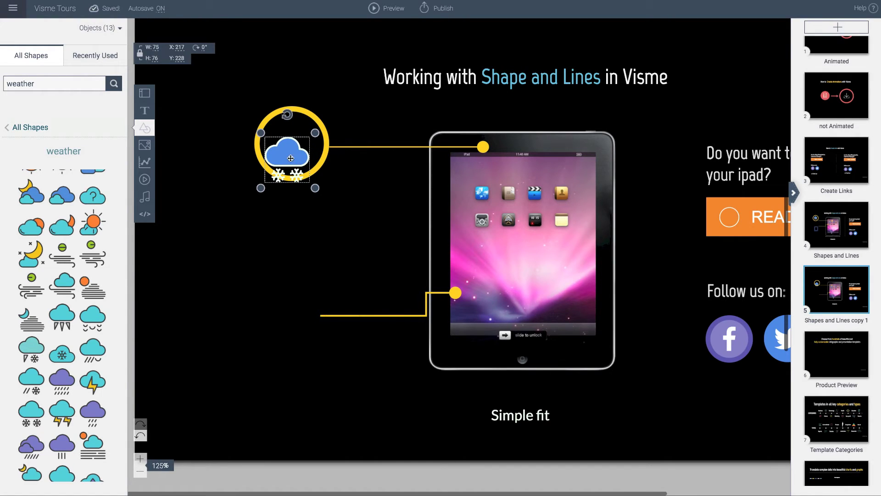
{"action": "left_click_drag", "start_coordinate": [291, 158], "coordinate": [288, 139]}
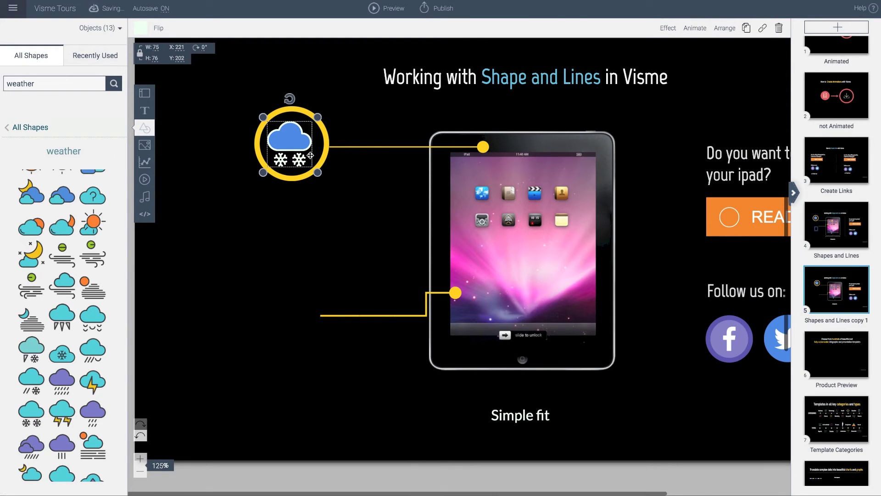
{"action": "left_click", "coordinate": [95, 55]}
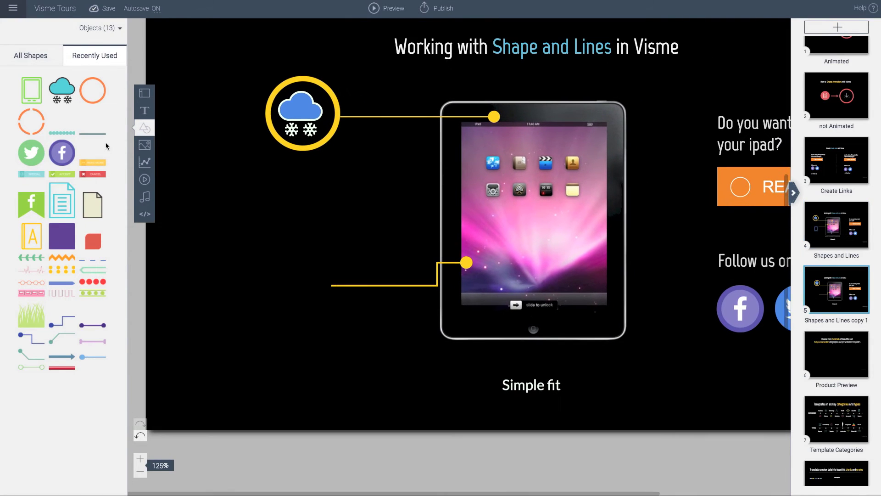
- Place a tablet icon at the lower callout line's left end and colour it blue
{"action": "left_click_drag", "start_coordinate": [24, 90], "coordinate": [276, 303]}
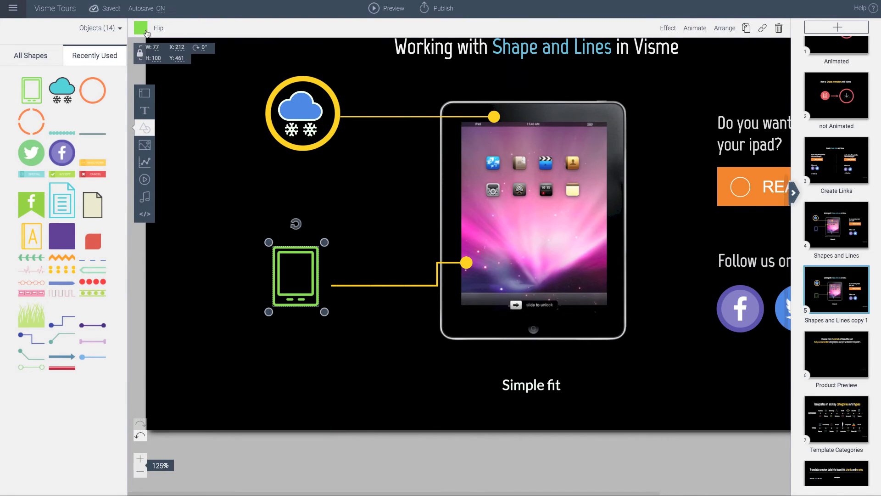
{"action": "left_click", "coordinate": [142, 31]}
{"action": "left_click", "coordinate": [198, 70]}
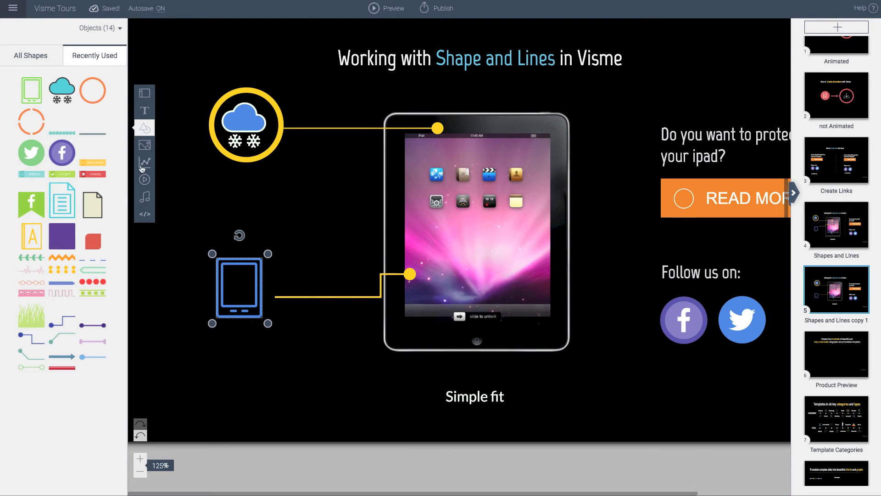
{"action": "left_click", "coordinate": [39, 67]}
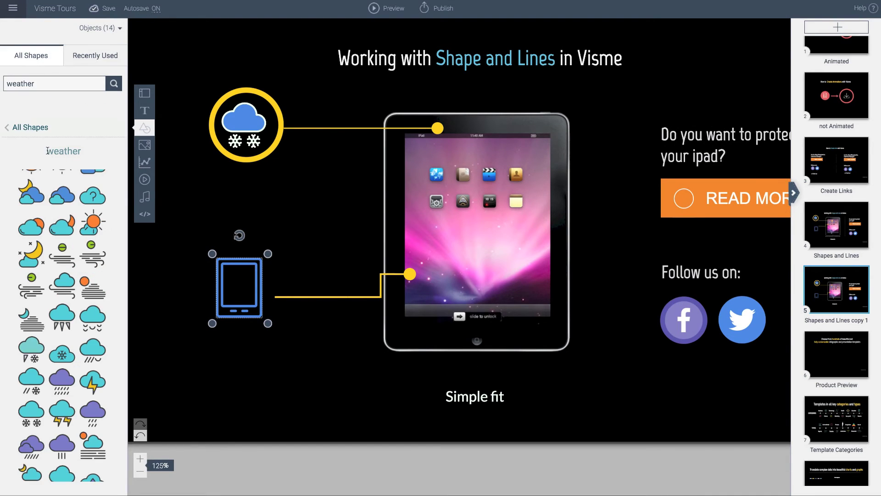
- Add a double-headed arrow from Lines and fit it to the iPad's width just below it
{"action": "left_click", "coordinate": [33, 131]}
{"action": "left_click", "coordinate": [31, 133]}
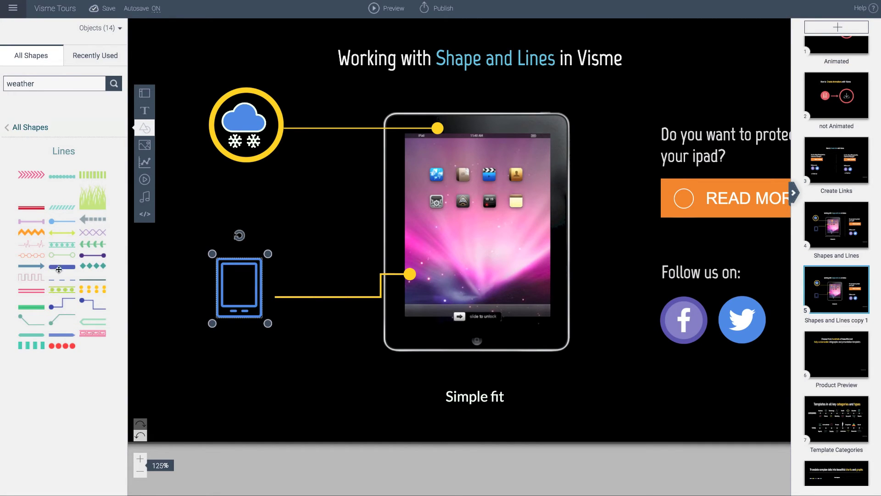
{"action": "left_click", "coordinate": [62, 233]}
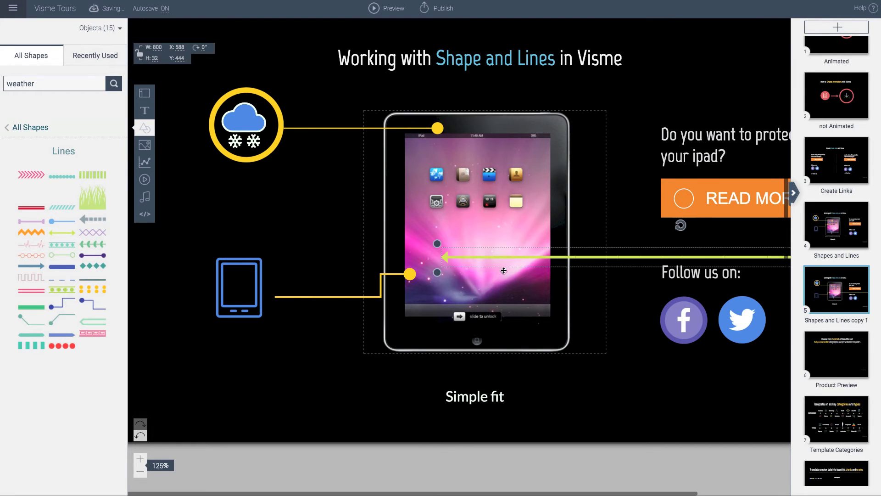
{"action": "left_click_drag", "start_coordinate": [512, 260], "coordinate": [541, 381]}
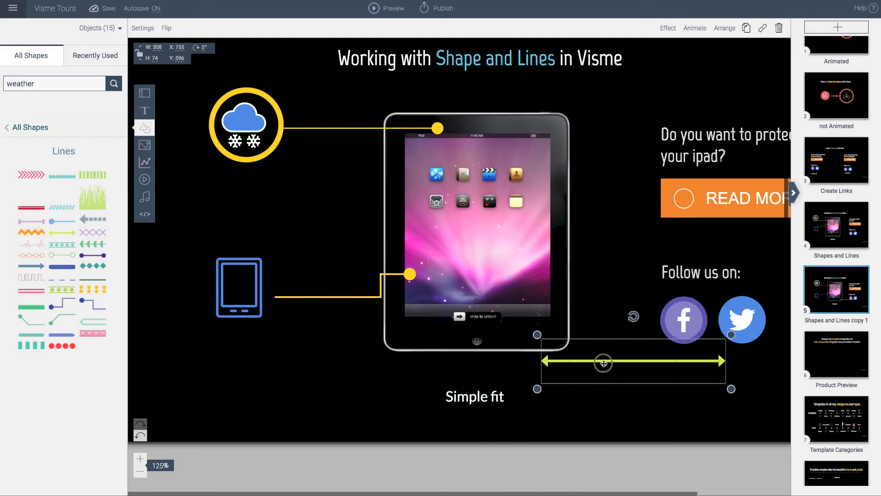
{"action": "left_click_drag", "start_coordinate": [604, 363], "coordinate": [447, 375]}
{"action": "left_click_drag", "start_coordinate": [572, 399], "coordinate": [562, 398]}
{"action": "left_click_drag", "start_coordinate": [508, 370], "coordinate": [518, 370]}
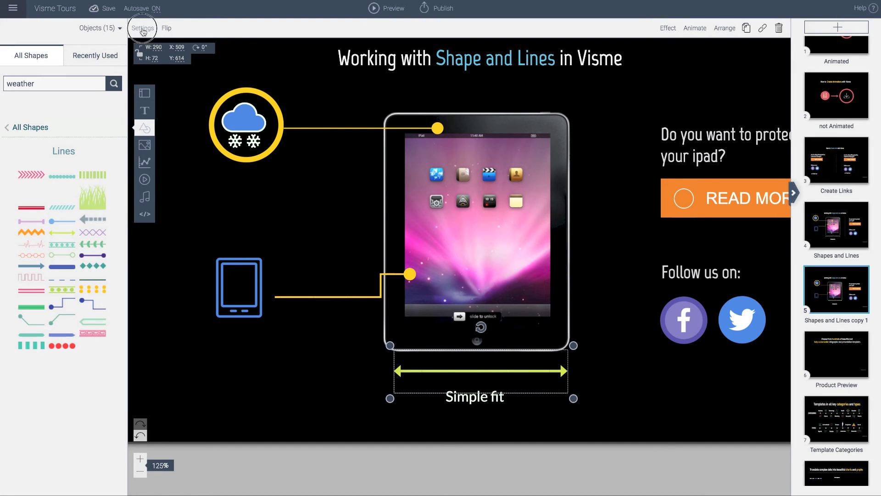
- Make the arrow white with thickness reduced to about 10px, nudging it slightly left
{"action": "left_click", "coordinate": [143, 28]}
{"action": "left_click", "coordinate": [227, 55]}
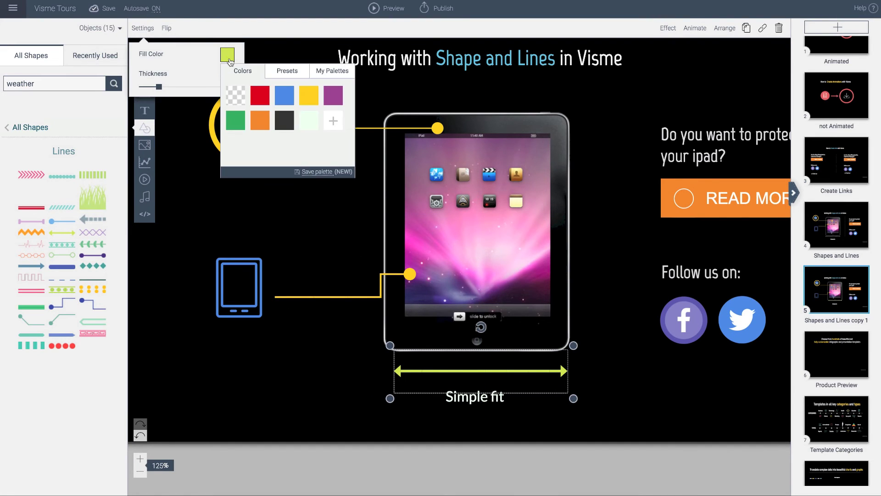
{"action": "left_click", "coordinate": [304, 123]}
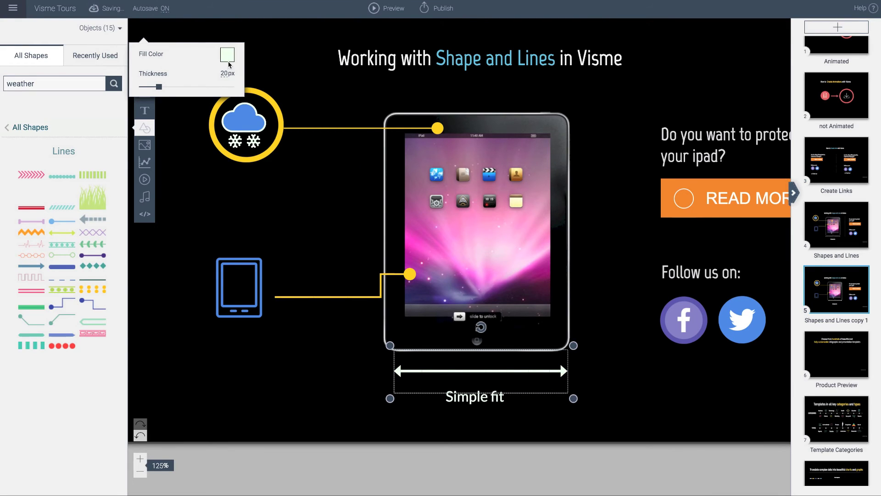
{"action": "left_click_drag", "start_coordinate": [161, 88], "coordinate": [152, 88]}
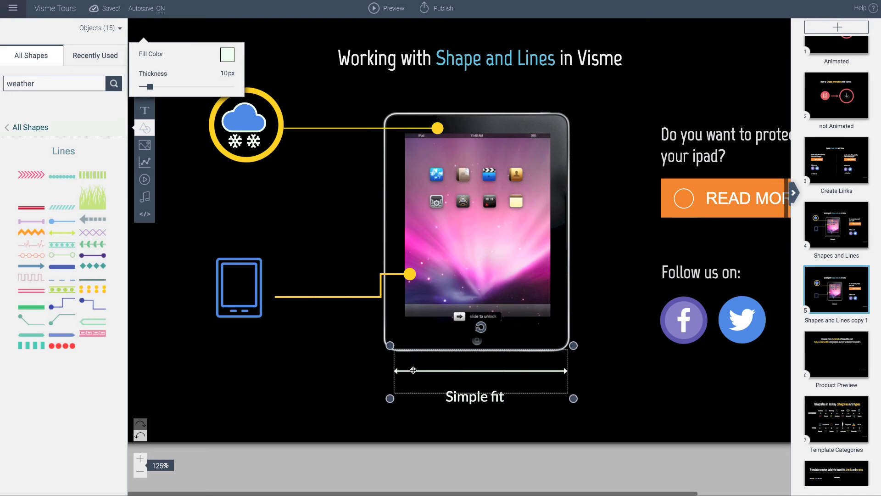
{"action": "left_click", "coordinate": [414, 375]}
{"action": "left_click_drag", "start_coordinate": [413, 375], "coordinate": [407, 374]}
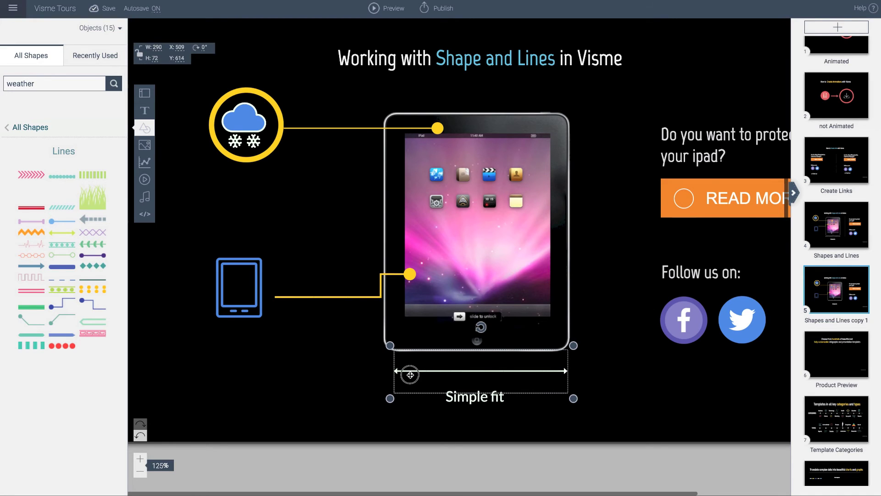
{"action": "left_click", "coordinate": [628, 257]}
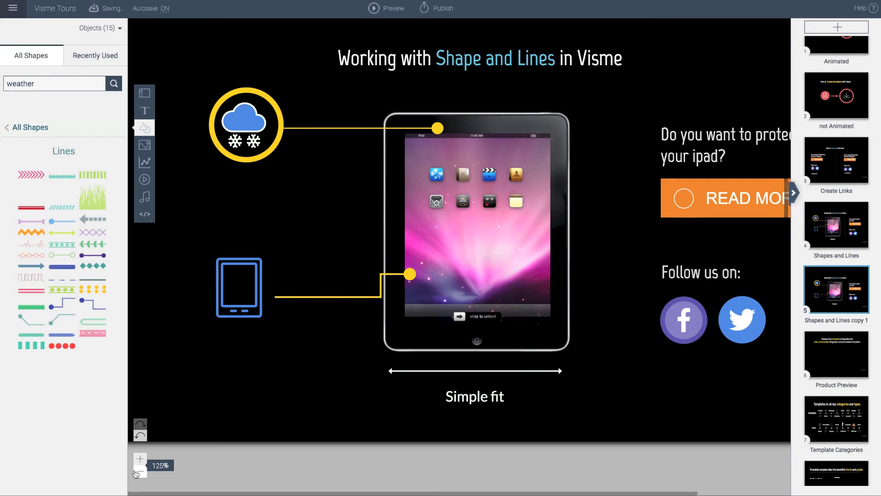
{"action": "left_click", "coordinate": [140, 471]}
{"action": "left_click", "coordinate": [488, 278]}
{"action": "scroll", "coordinate": [488, 277], "scroll_direction": "down", "scroll_amount": 1}
{"action": "right_click", "coordinate": [578, 242]}
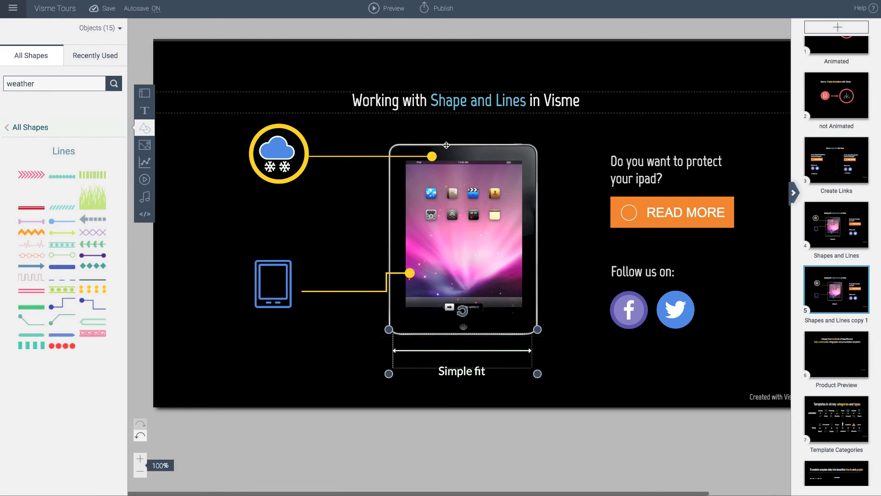
{"action": "left_click", "coordinate": [280, 308]}
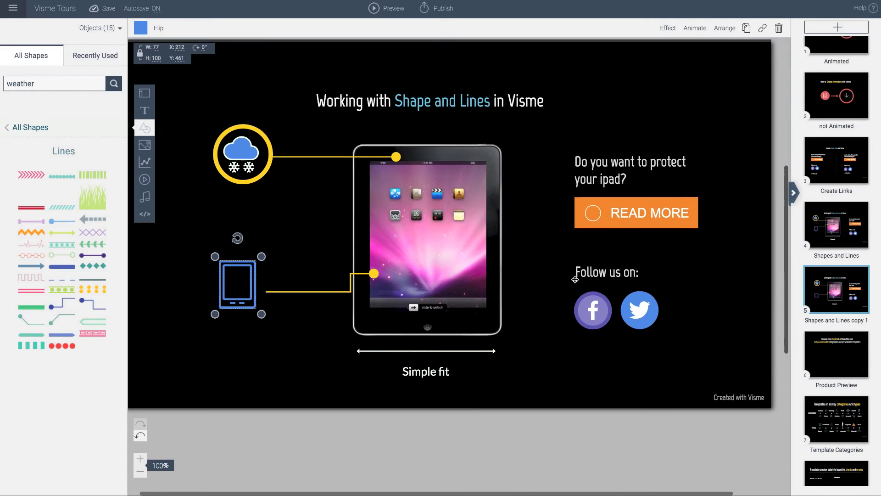
{"action": "left_click", "coordinate": [139, 460]}
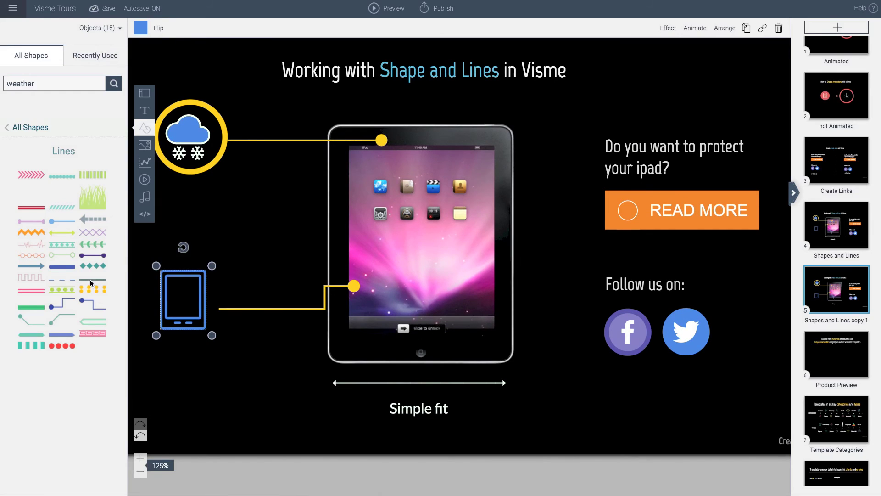
- Add a dashed line, shorten it, rotate it vertical and place it right of the iPad
{"action": "left_click_drag", "start_coordinate": [91, 280], "coordinate": [457, 250]}
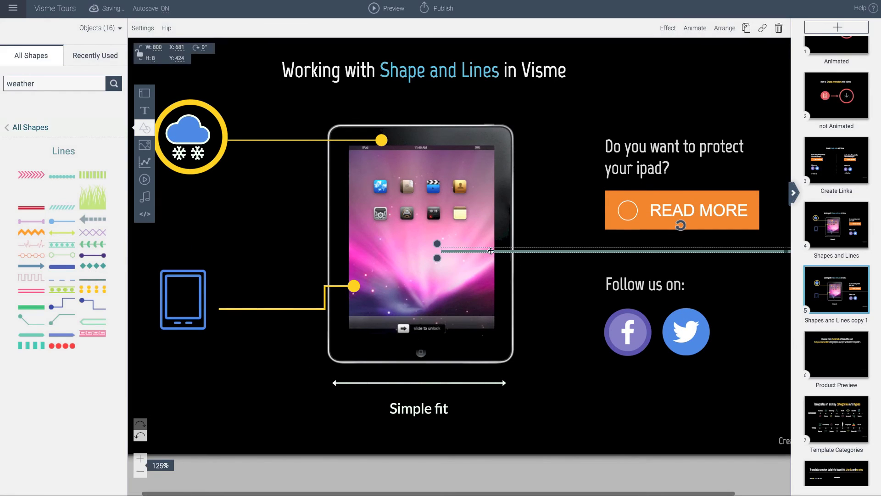
{"action": "left_click_drag", "start_coordinate": [532, 252], "coordinate": [281, 252]}
{"action": "left_click_drag", "start_coordinate": [351, 250], "coordinate": [471, 254]}
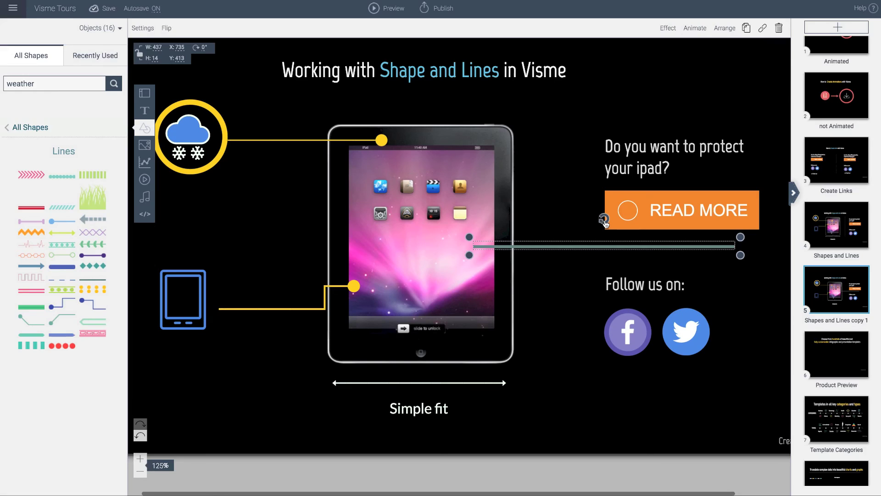
{"action": "left_click_drag", "start_coordinate": [604, 220], "coordinate": [631, 245]}
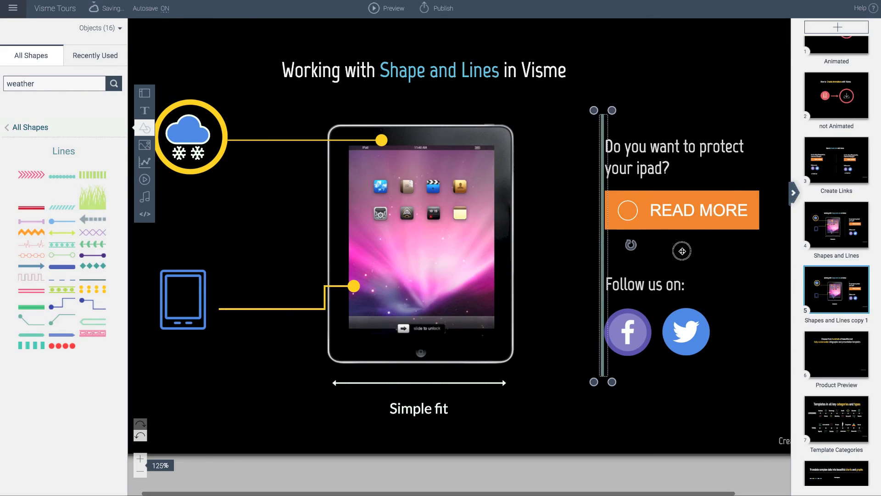
{"action": "left_click_drag", "start_coordinate": [605, 213], "coordinate": [555, 216]}
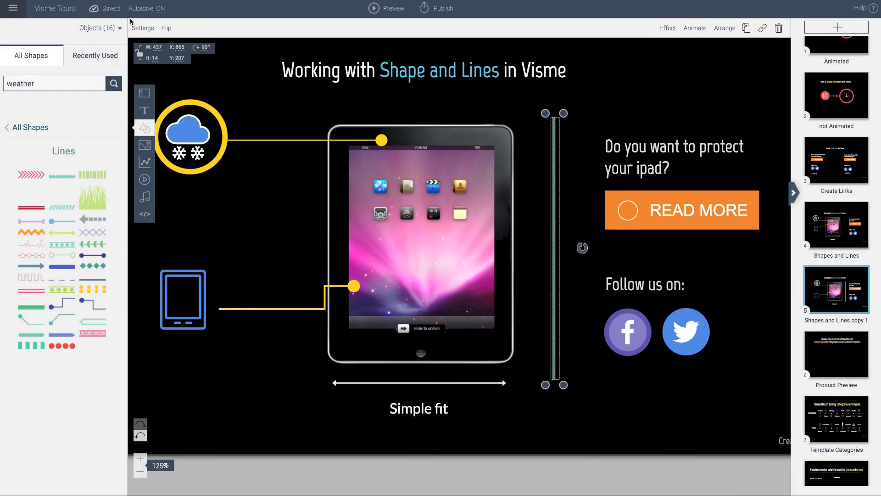
- Give the divider line a light mint colour and 2px thickness
{"action": "left_click", "coordinate": [141, 29]}
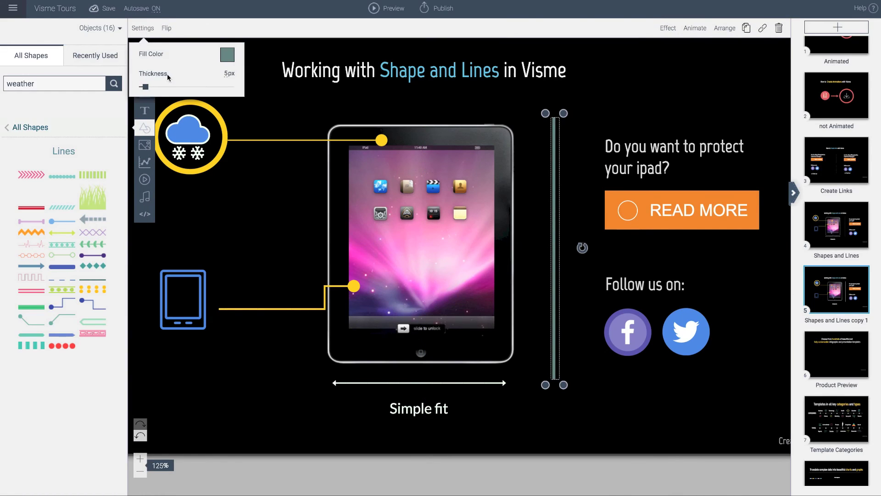
{"action": "left_click", "coordinate": [224, 58]}
{"action": "left_click", "coordinate": [306, 121]}
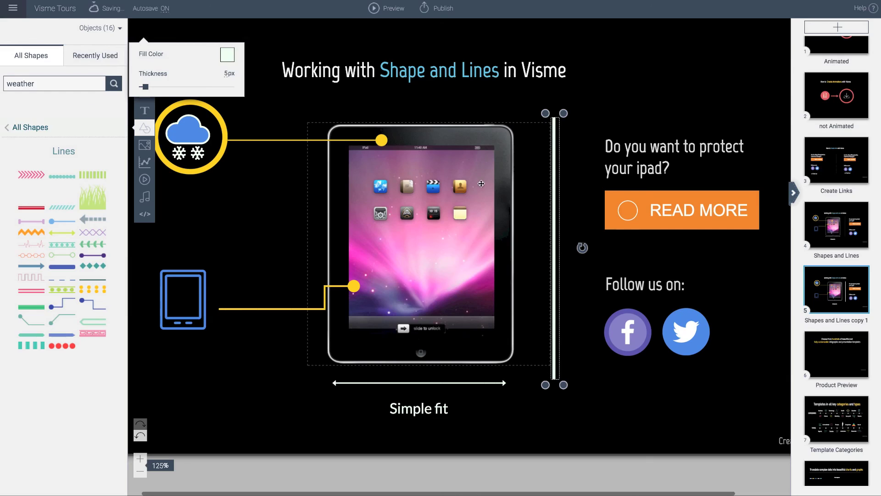
{"action": "left_click", "coordinate": [145, 87]}
{"action": "left_click_drag", "start_coordinate": [145, 88], "coordinate": [142, 89]}
{"action": "left_click", "coordinate": [597, 97]}
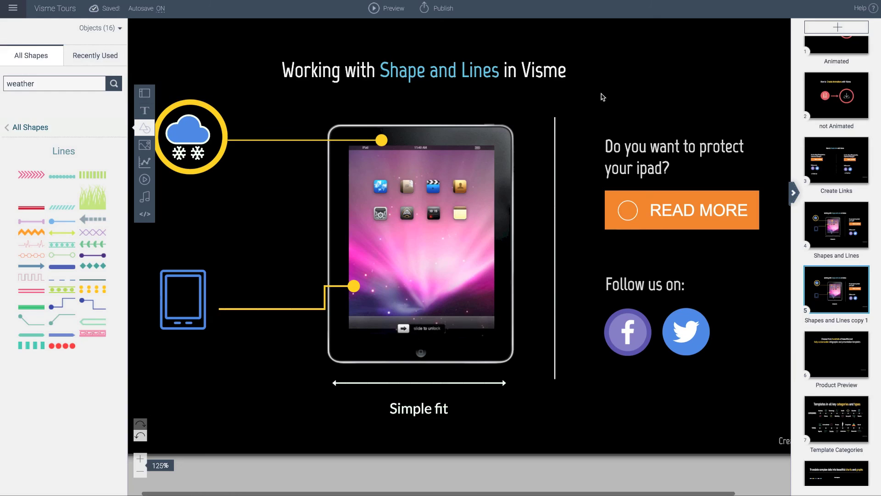
{"action": "left_click_drag", "start_coordinate": [558, 145], "coordinate": [555, 151]}
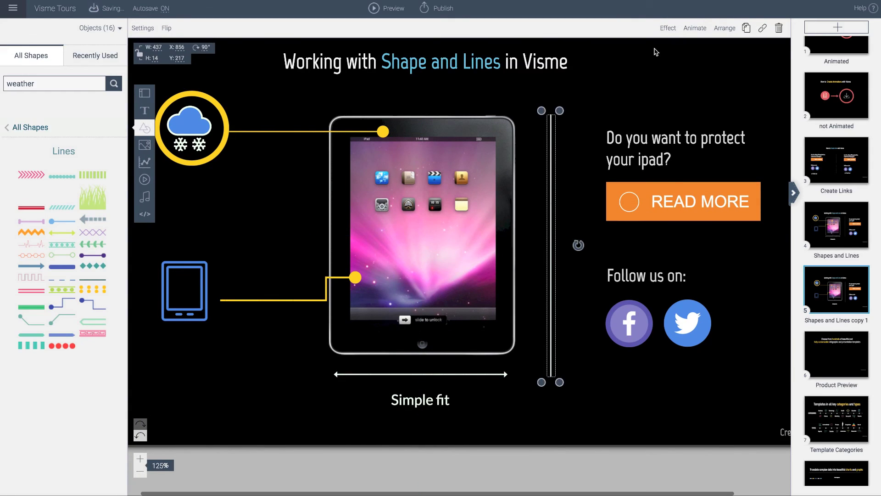
- Fade the vertical divider line to about 50% opacity
{"action": "left_click", "coordinate": [668, 28]}
{"action": "left_click_drag", "start_coordinate": [624, 59], "coordinate": [573, 57]}
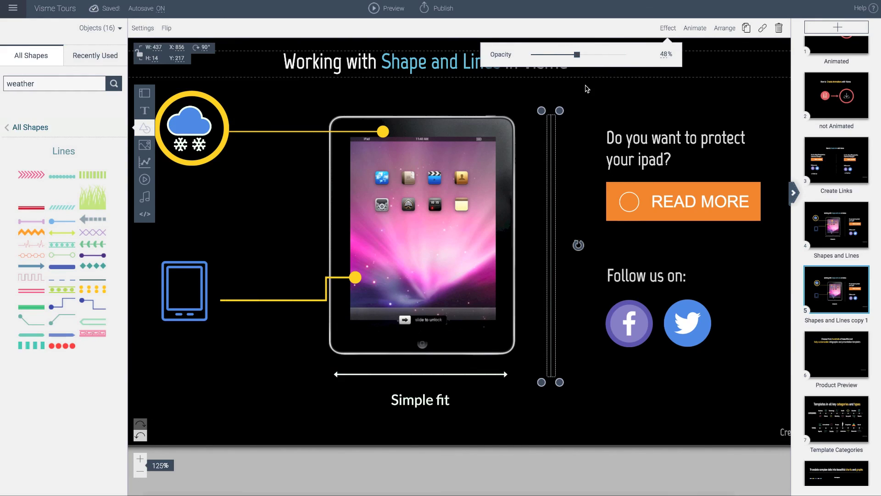
{"action": "left_click", "coordinate": [586, 85]}
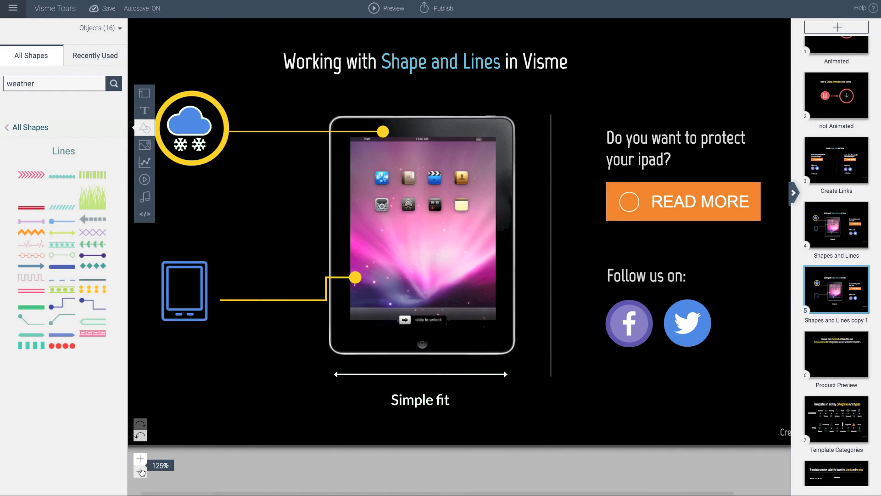
- Zoom out to 100% and return the shapes panel to the full category list
{"action": "left_click", "coordinate": [140, 471]}
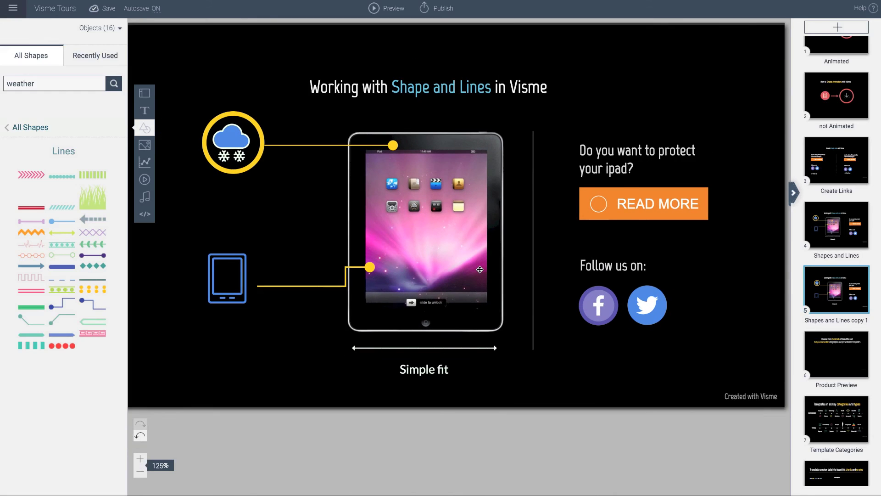
{"action": "left_click", "coordinate": [541, 241]}
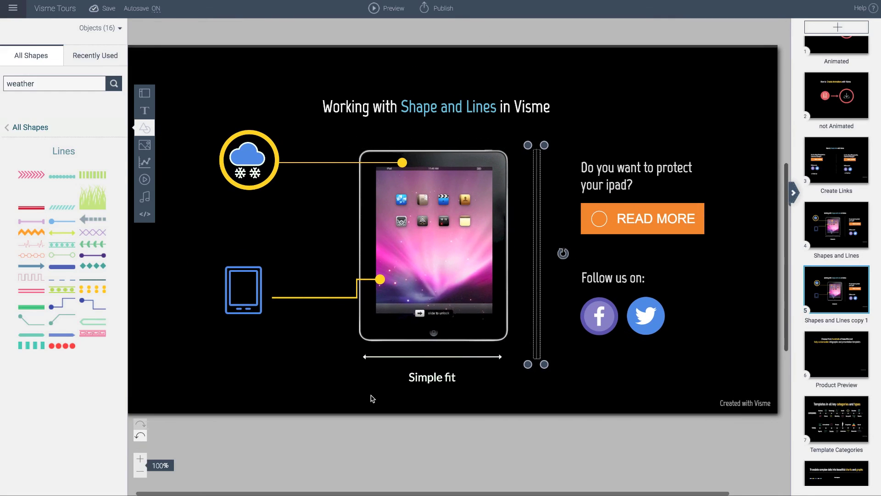
{"action": "left_click", "coordinate": [403, 358]}
{"action": "left_click", "coordinate": [512, 382]}
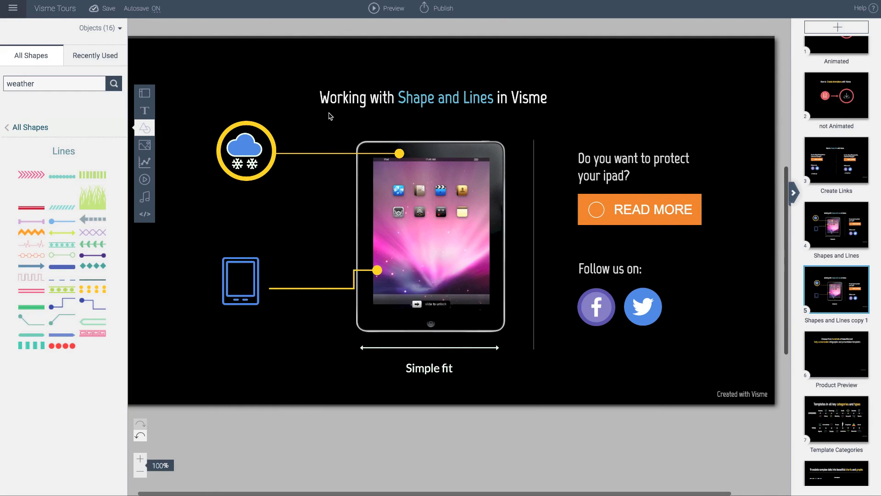
{"action": "left_click", "coordinate": [32, 128]}
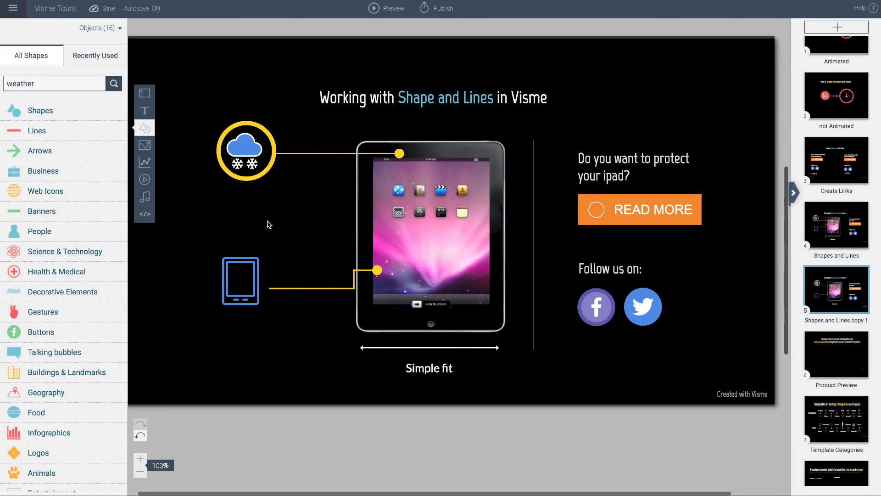